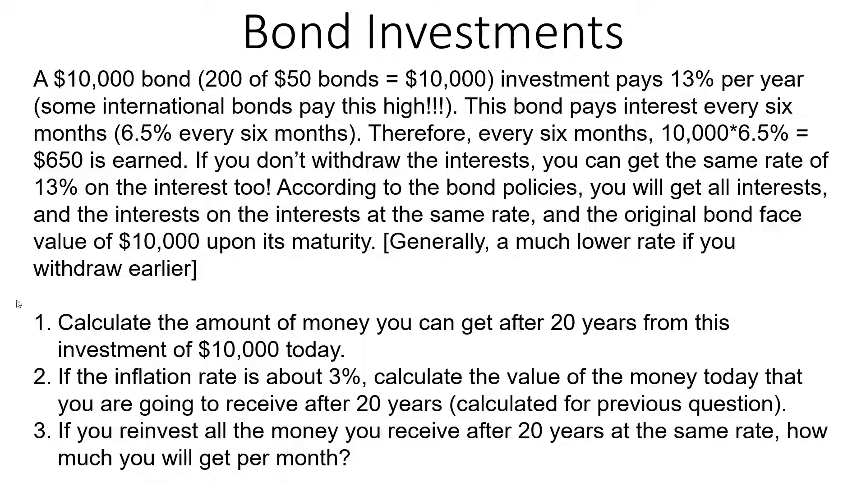
Leave the Bond Investments slideshow and bring up the Excel bond workbook.
{"action": "key", "text": "alt+Tab"}
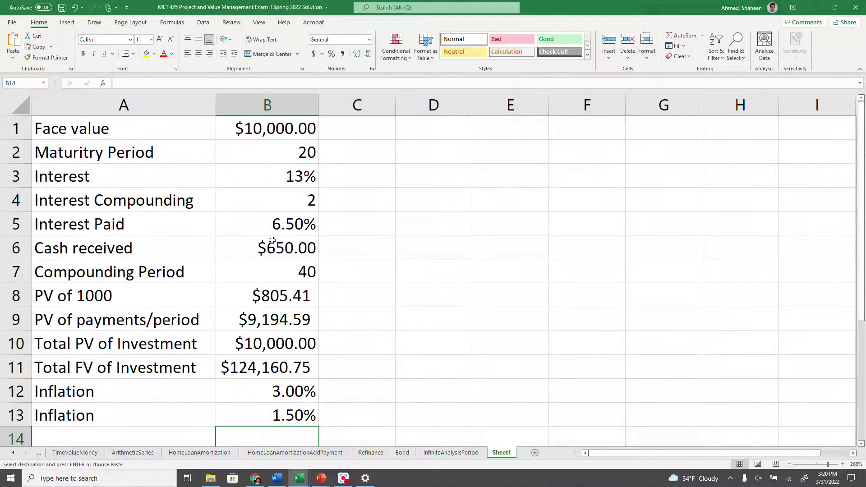
Clear the computed results in B8 through B11.
{"action": "left_click_drag", "start_coordinate": [284, 300], "coordinate": [293, 380]}
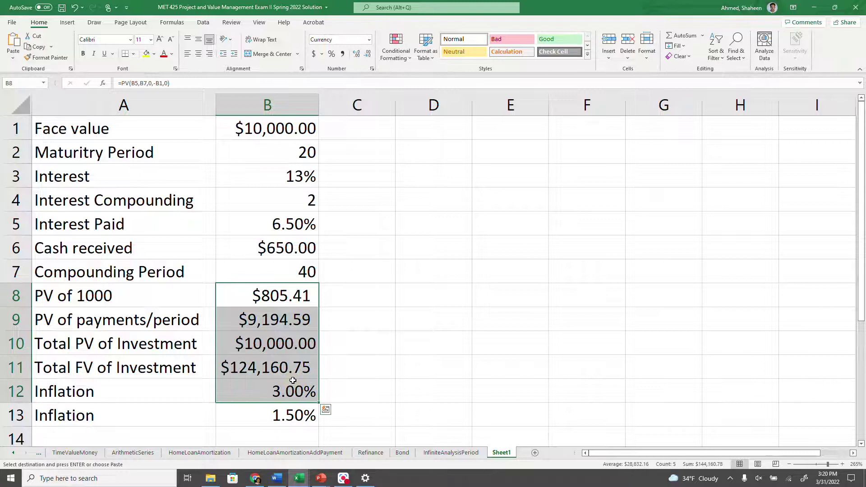
{"action": "left_click", "coordinate": [293, 377], "text": "shift"}
{"action": "key", "text": "Delete"}
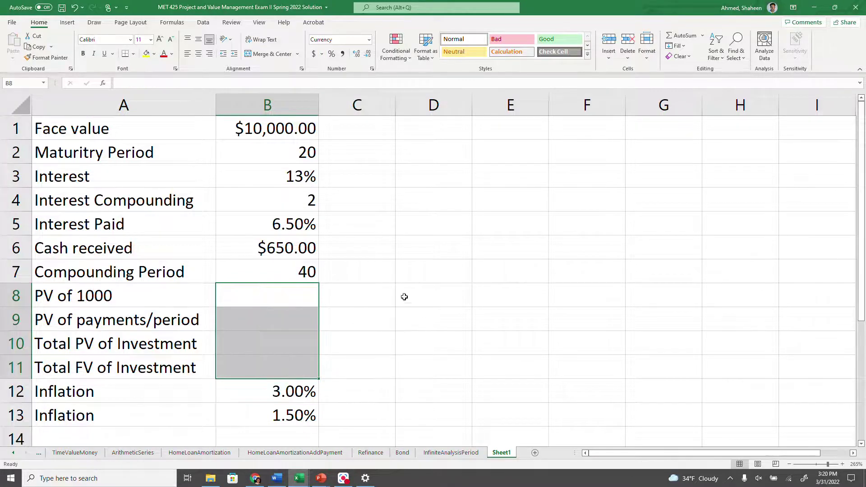
{"action": "left_click", "coordinate": [280, 273]}
{"action": "key", "text": "ctrl+Home"}
Review the inputs in B1–B4 and the Interest Paid and Cash received formulas.
{"action": "left_click_drag", "start_coordinate": [156, 134], "coordinate": [283, 261]}
{"action": "left_click", "coordinate": [294, 138]}
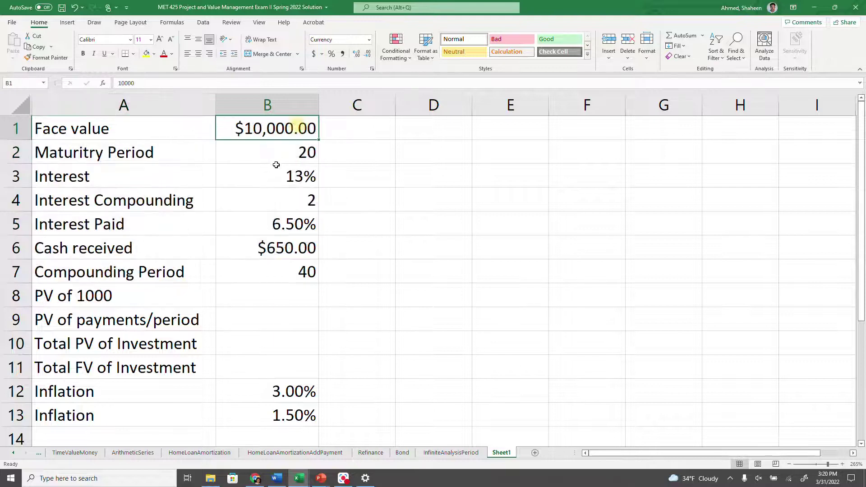
{"action": "left_click", "coordinate": [285, 157]}
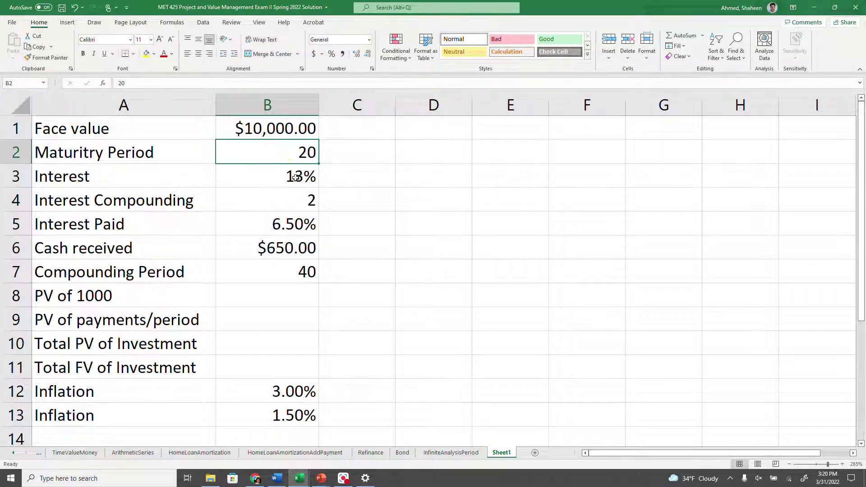
{"action": "left_click", "coordinate": [295, 176]}
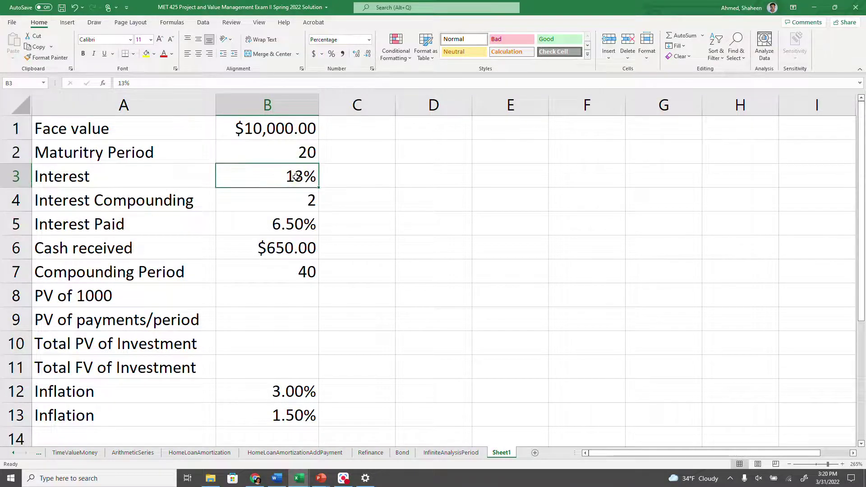
{"action": "left_click", "coordinate": [285, 204]}
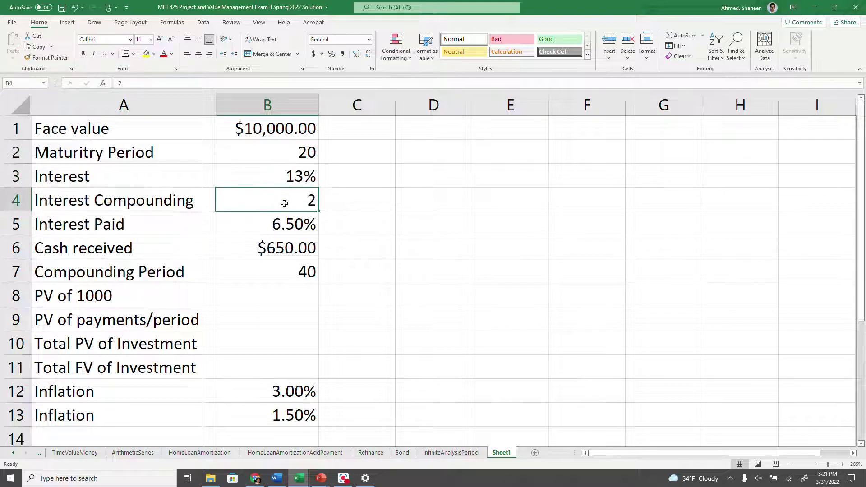
{"action": "double_click", "coordinate": [299, 225]}
{"action": "key", "text": "Return"}
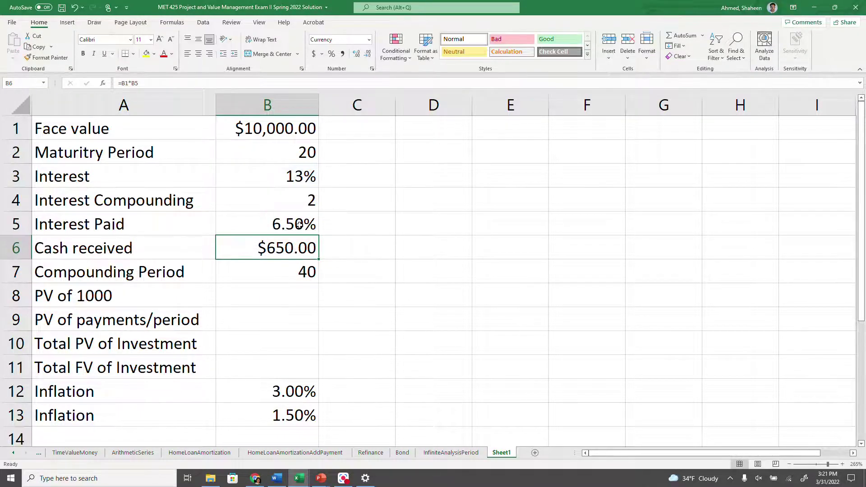
{"action": "double_click", "coordinate": [300, 248]}
{"action": "key", "text": "Return"}
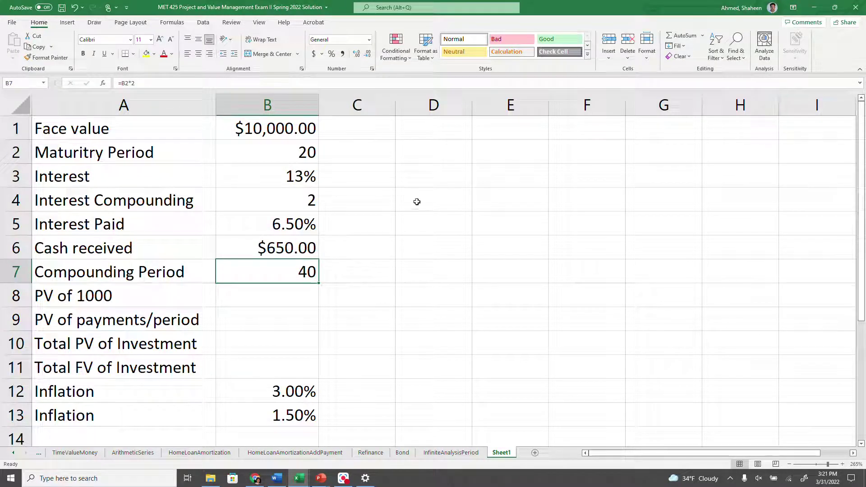
{"action": "left_click", "coordinate": [432, 130]}
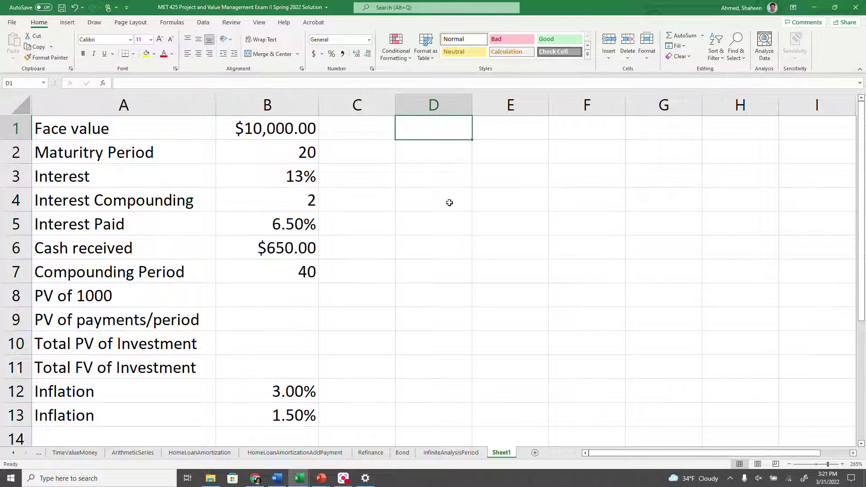
Enter the Period and Cashflow headings in D1 and E1, and auto-fit columns D:E.
{"action": "type", "text": "Pe"}
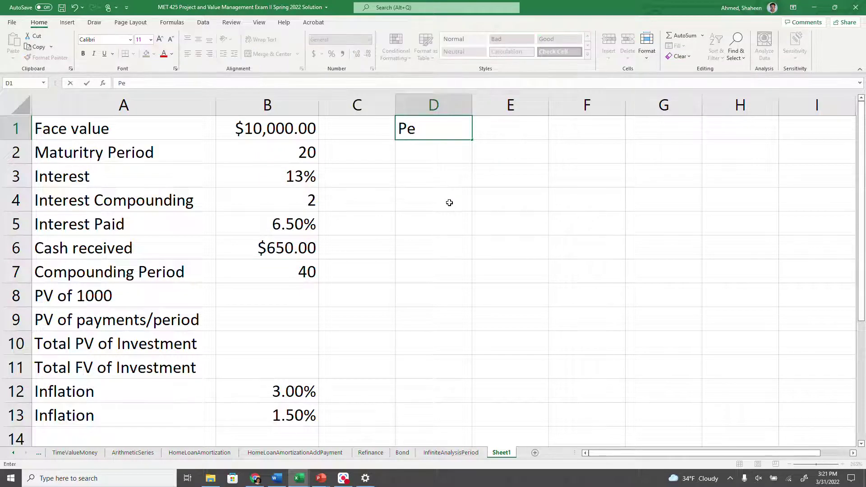
{"action": "type", "text": "riod"}
{"action": "key", "text": "BackSpace"}
{"action": "key", "text": "BackSpace"}
{"action": "type", "text": "od"}
{"action": "key", "text": "Tab"}
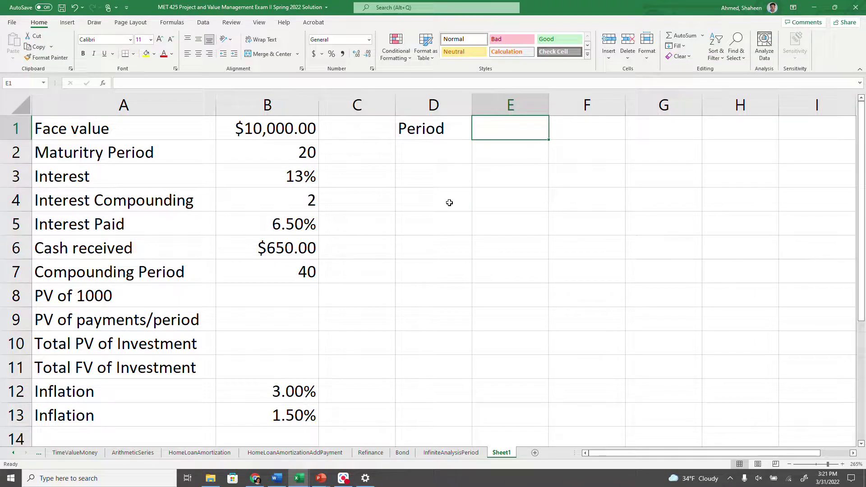
{"action": "type", "text": "Cashflwo"}
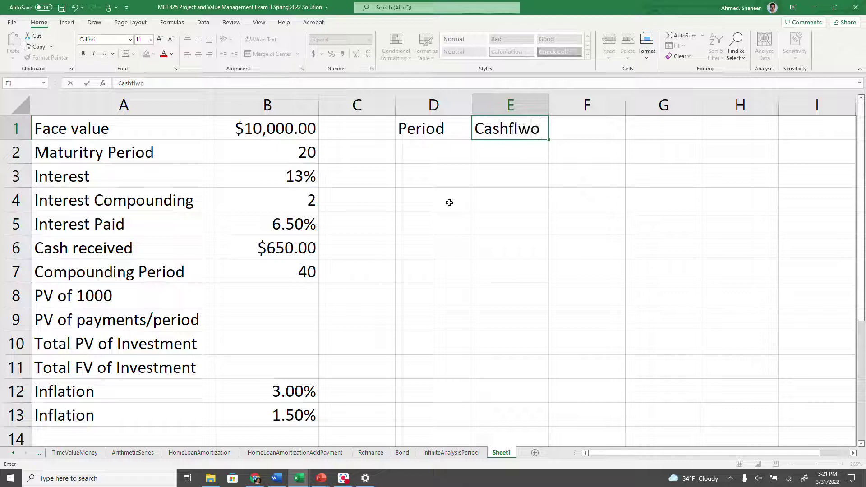
{"action": "key", "text": "Return"}
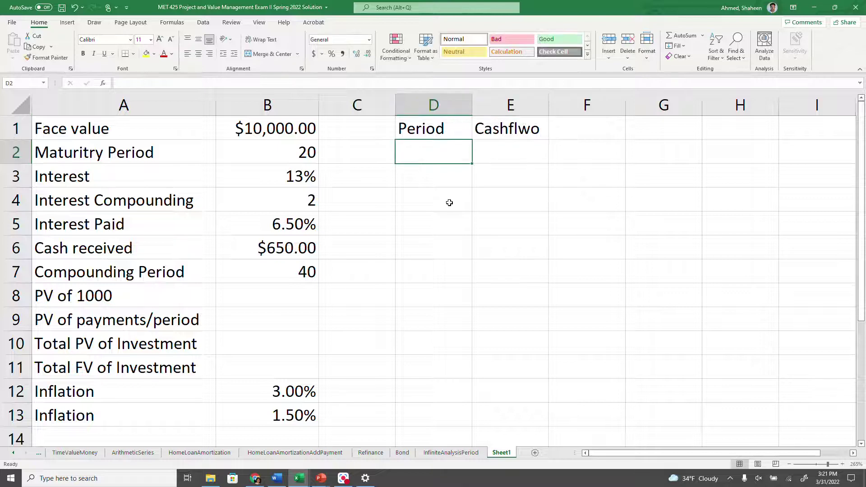
{"action": "double_click", "coordinate": [529, 131]}
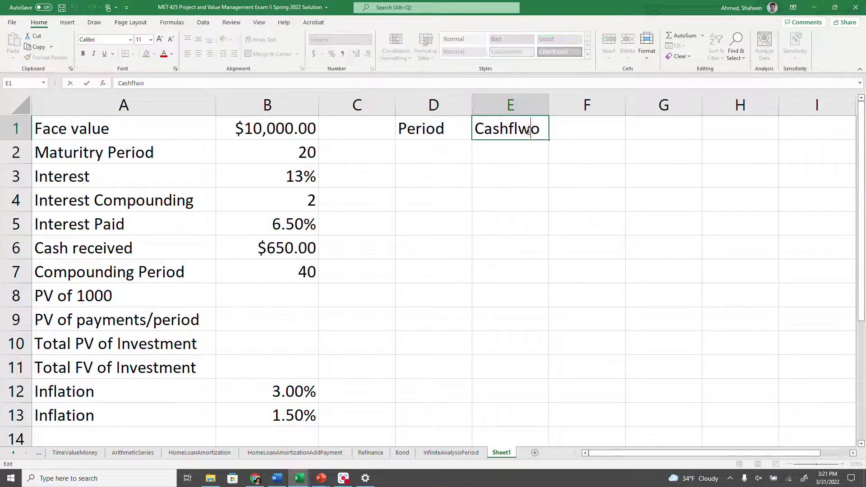
{"action": "key", "text": "BackSpace"}
{"action": "key", "text": "Right"}
{"action": "type", "text": "w"}
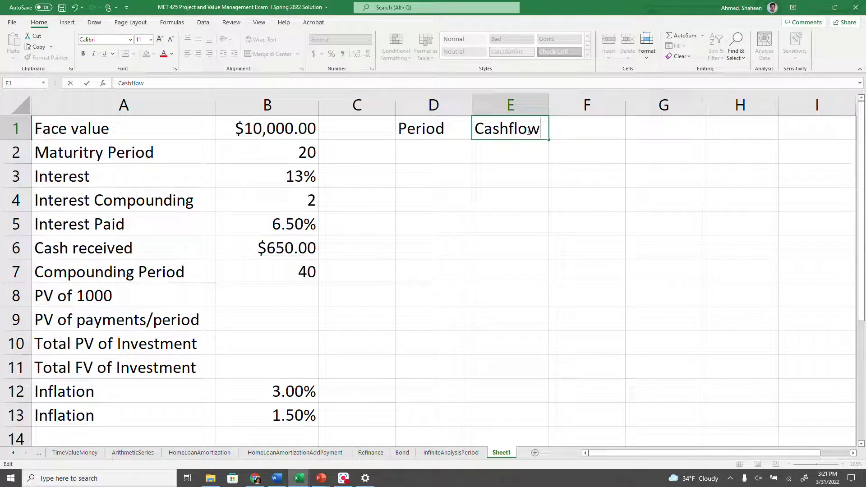
{"action": "key", "text": "Return"}
{"action": "left_click_drag", "start_coordinate": [527, 104], "coordinate": [448, 102]}
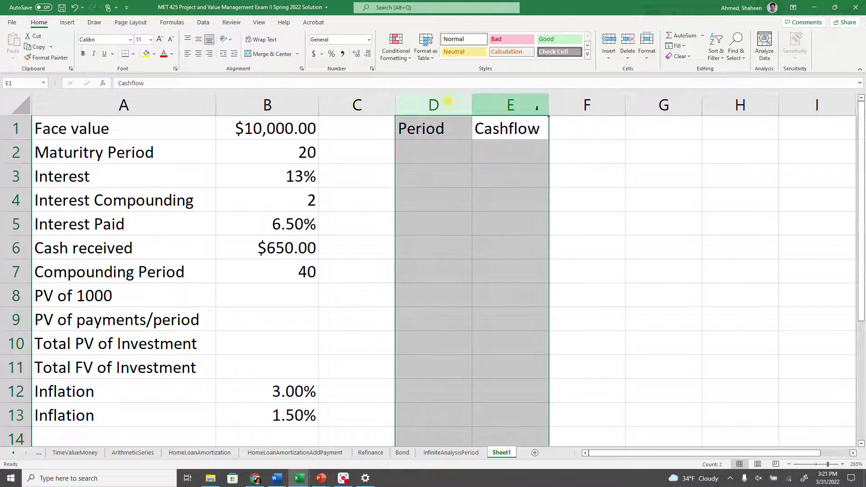
{"action": "double_click", "coordinate": [549, 106]}
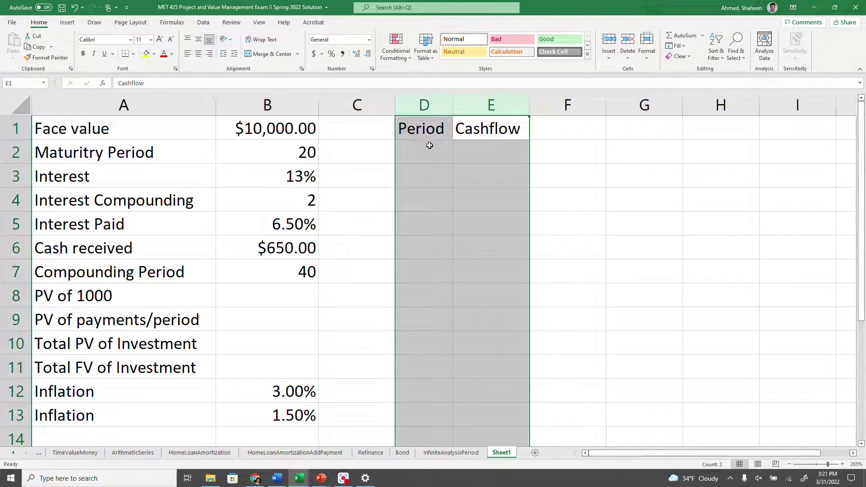
Number periods 0, 1, 2 down column D and select them to extend the series.
{"action": "left_click", "coordinate": [446, 156]}
{"action": "type", "text": "0"}
{"action": "key", "text": "Return"}
{"action": "type", "text": "12"}
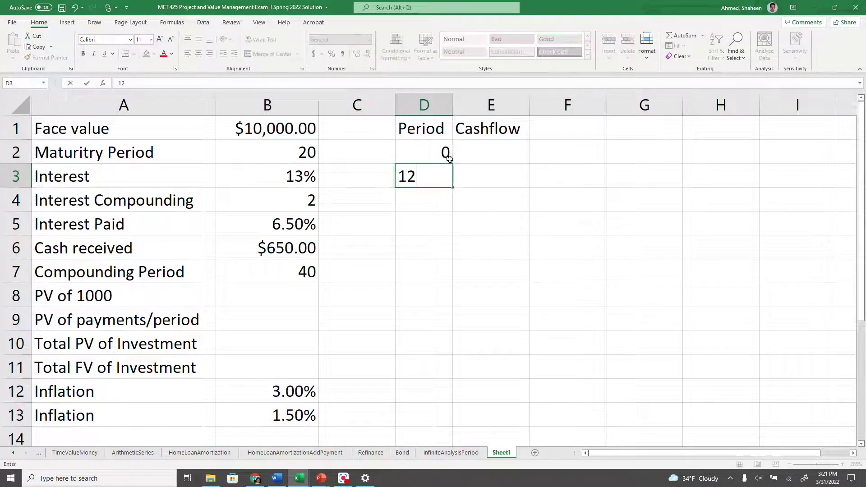
{"action": "key", "text": "BackSpace"}
{"action": "key", "text": "Return"}
{"action": "type", "text": "2"}
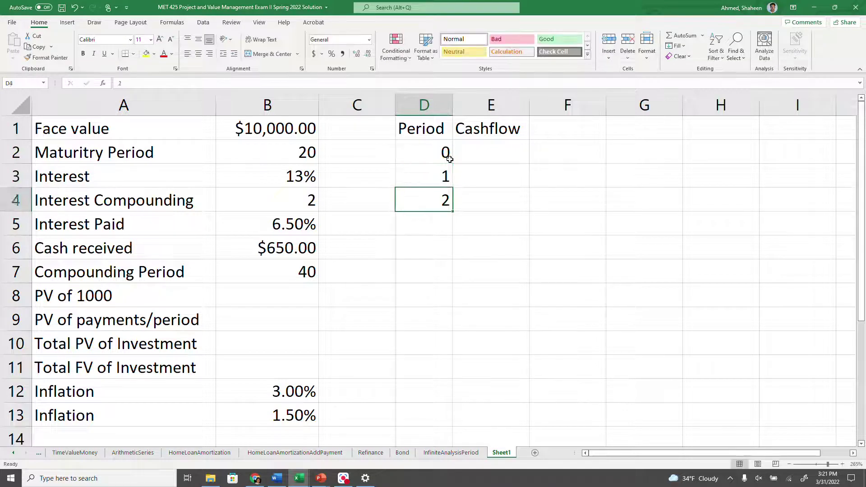
{"action": "key", "text": "Return"}
{"action": "left_click_drag", "start_coordinate": [445, 153], "coordinate": [450, 258]}
Set the period 0 cashflow in E2 to the face value in B1.
{"action": "scroll", "coordinate": [498, 281], "scroll_direction": "up", "scroll_amount": 12}
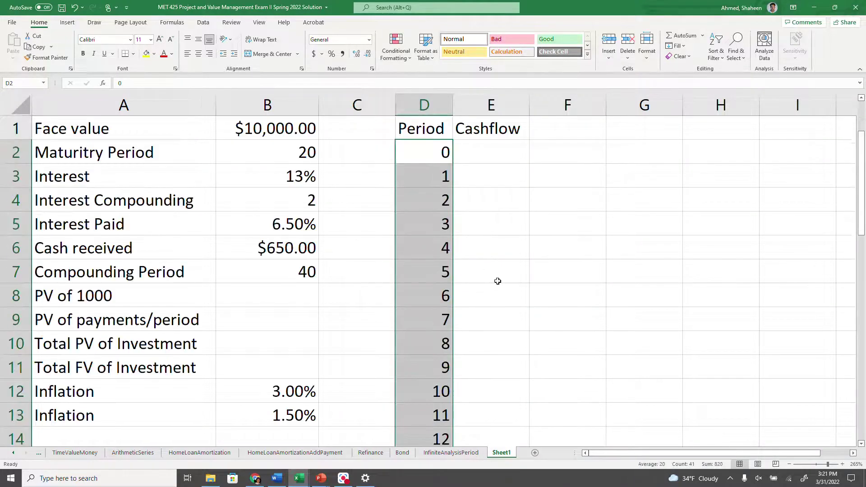
{"action": "left_click", "coordinate": [514, 159]}
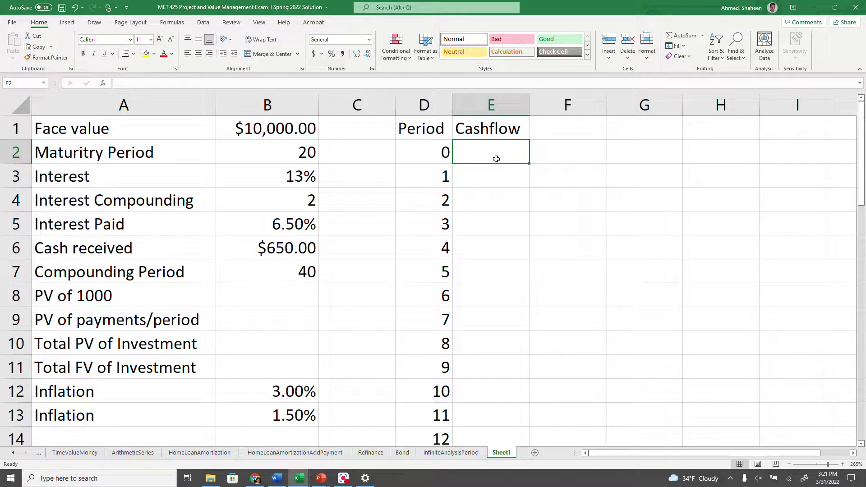
{"action": "type", "text": "="}
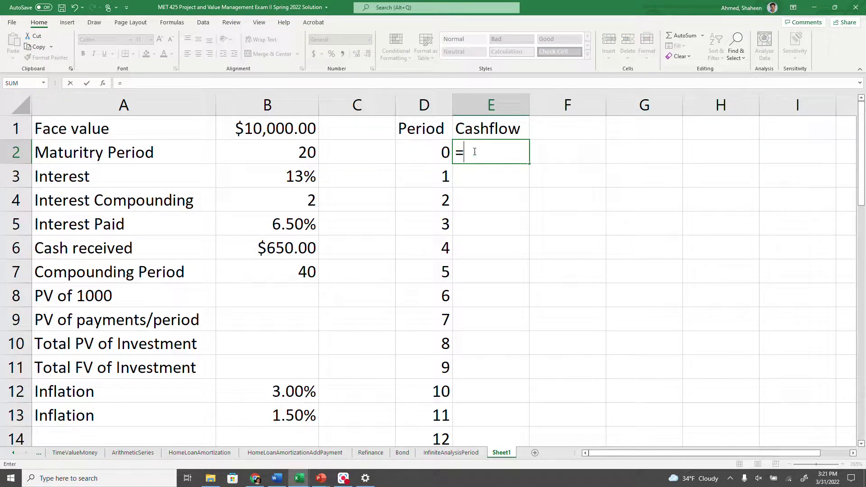
{"action": "left_click", "coordinate": [272, 129]}
{"action": "key", "text": "Return"}
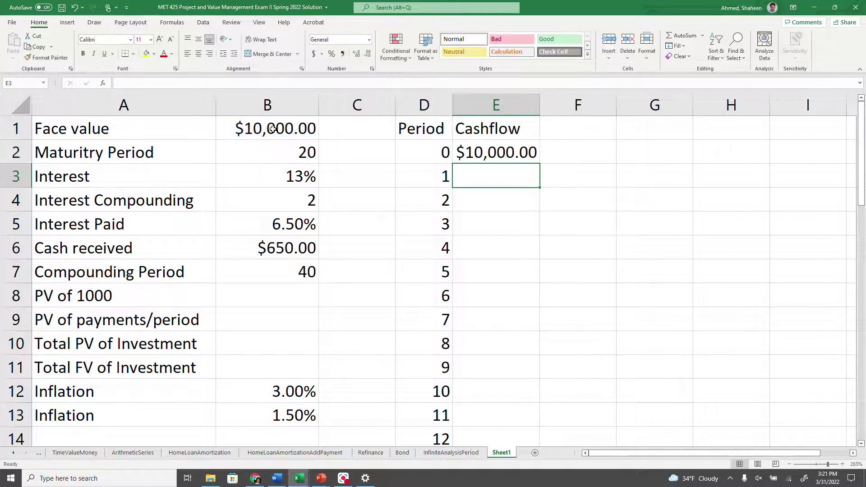
Enter =E2+E2*B5 in E3 as the period 1 cashflow.
{"action": "type", "text": "="}
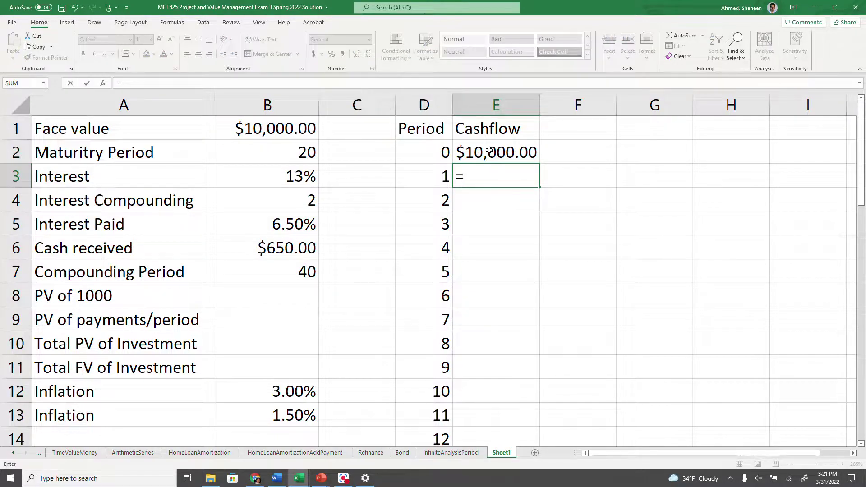
{"action": "type", "text": "f"}
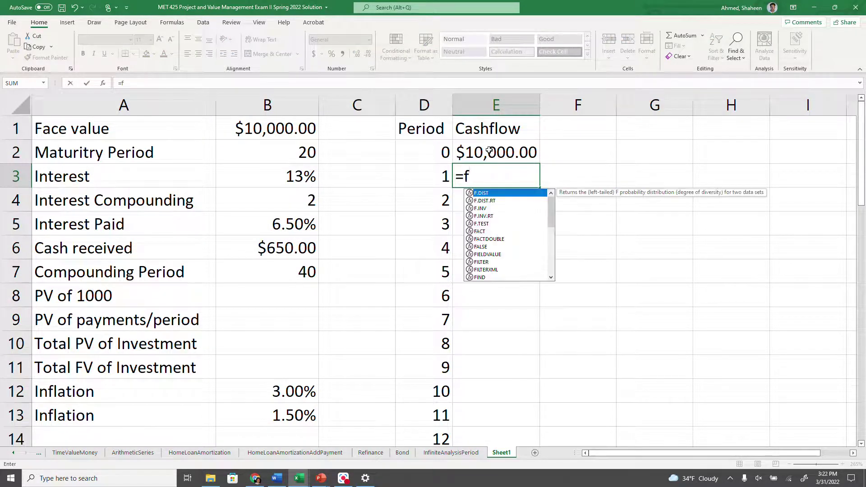
{"action": "key", "text": "BackSpace"}
{"action": "left_click", "coordinate": [490, 151]}
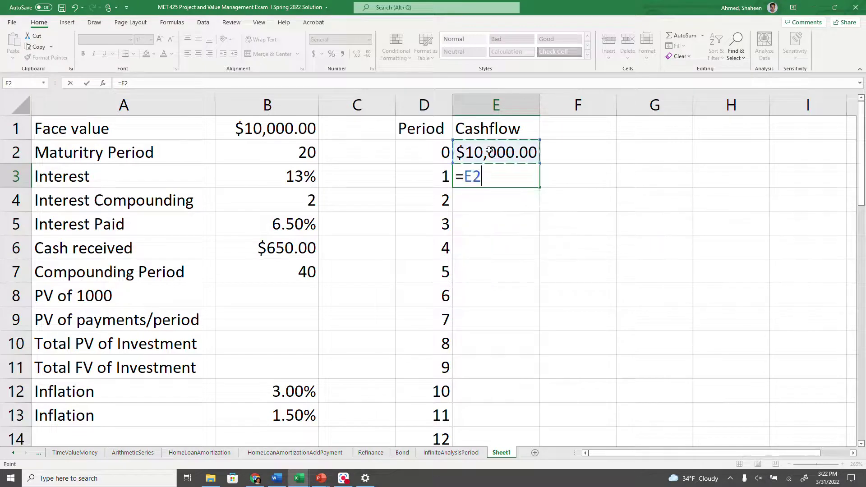
{"action": "type", "text": "+"}
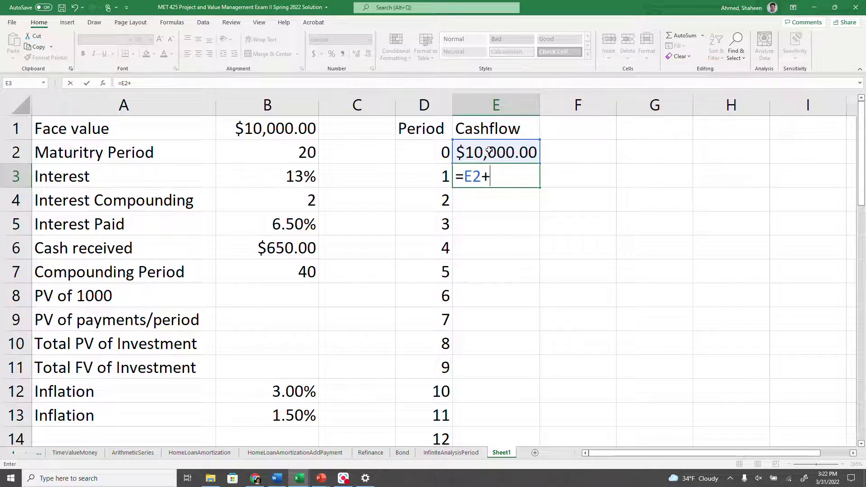
{"action": "left_click", "coordinate": [490, 150]}
{"action": "type", "text": "*"}
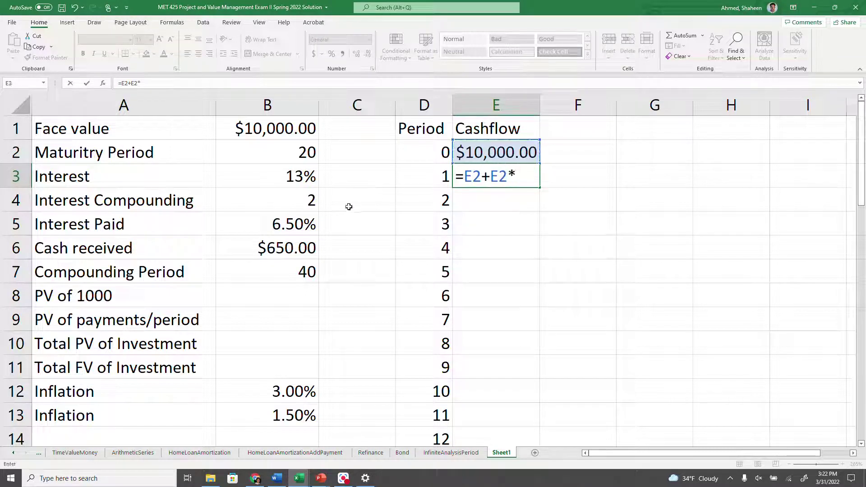
{"action": "left_click", "coordinate": [299, 224]}
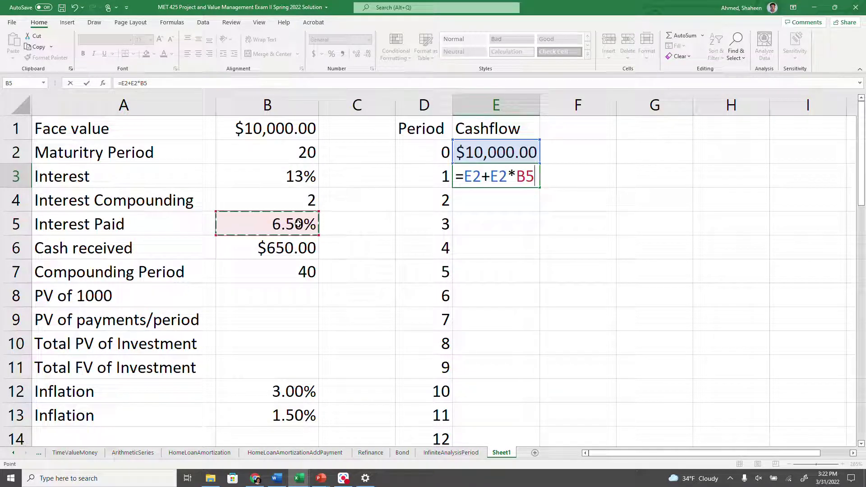
{"action": "key", "text": "Return"}
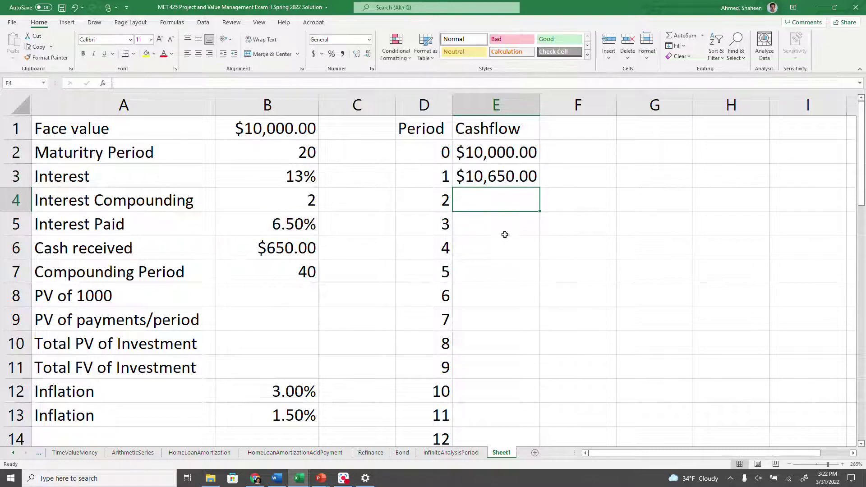
Fill the E3 cashflow formula down through period 40 and widen column E.
{"action": "left_click", "coordinate": [510, 175]}
{"action": "double_click", "coordinate": [541, 187]}
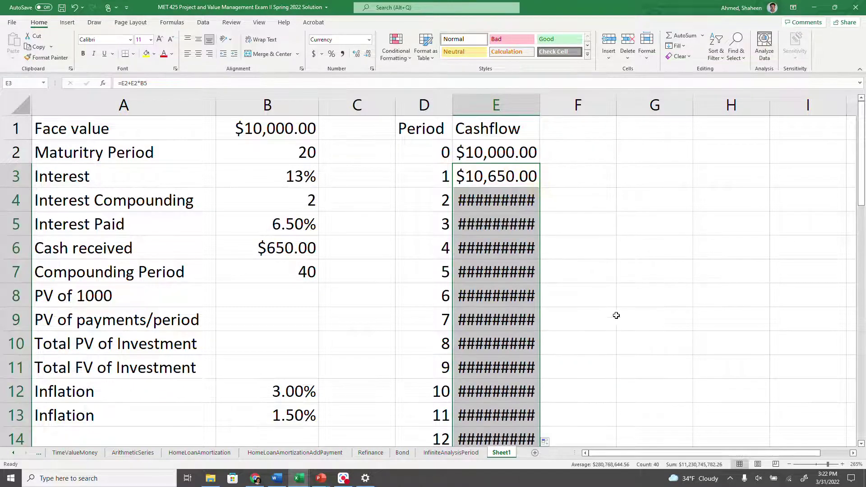
{"action": "double_click", "coordinate": [540, 103]}
{"action": "scroll", "coordinate": [595, 243], "scroll_direction": "down", "scroll_amount": 3}
{"action": "scroll", "coordinate": [595, 243], "scroll_direction": "up", "scroll_amount": 3}
Lock the rate reference as $B$5 in E3, refill column E and auto-fit it.
{"action": "double_click", "coordinate": [542, 176]}
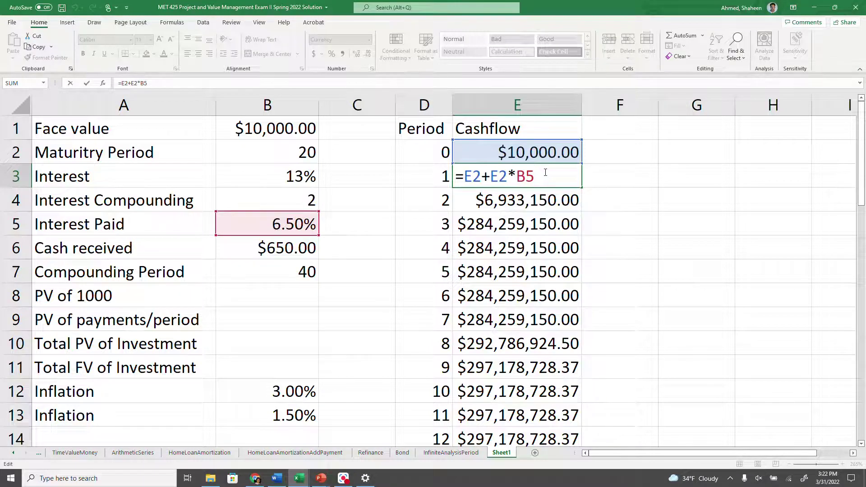
{"action": "key", "text": "F4"}
{"action": "key", "text": "Return"}
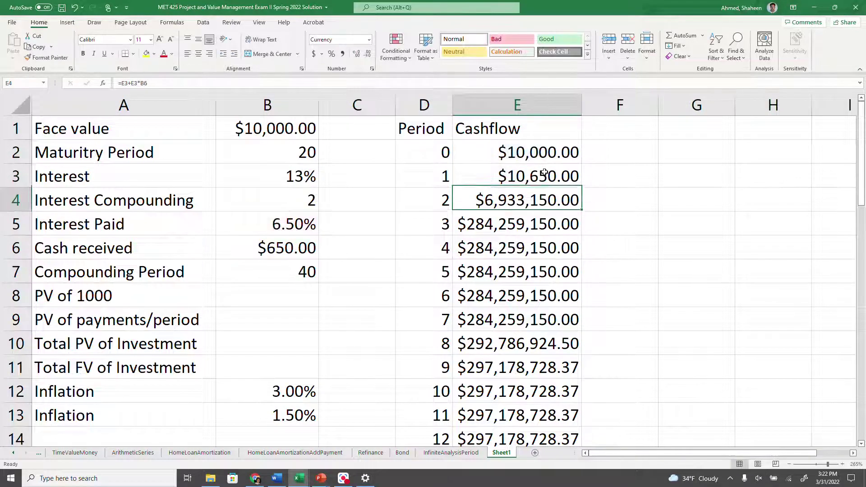
{"action": "left_click", "coordinate": [571, 178]}
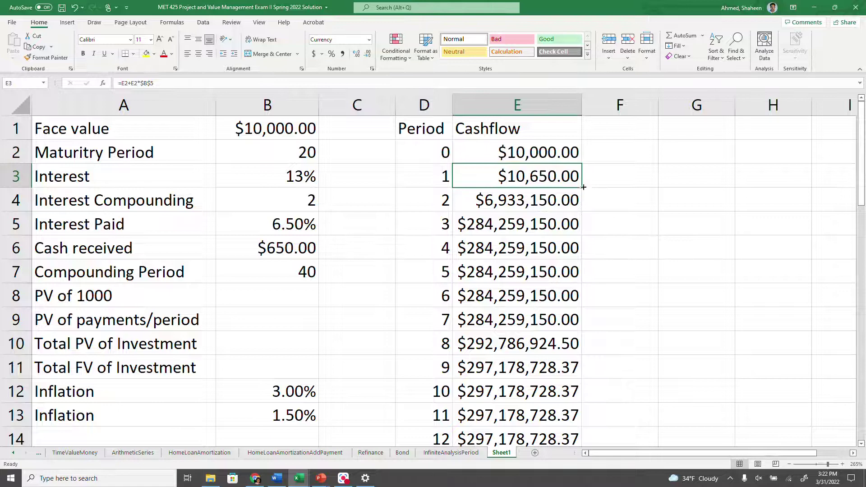
{"action": "double_click", "coordinate": [584, 186]}
{"action": "double_click", "coordinate": [582, 103]}
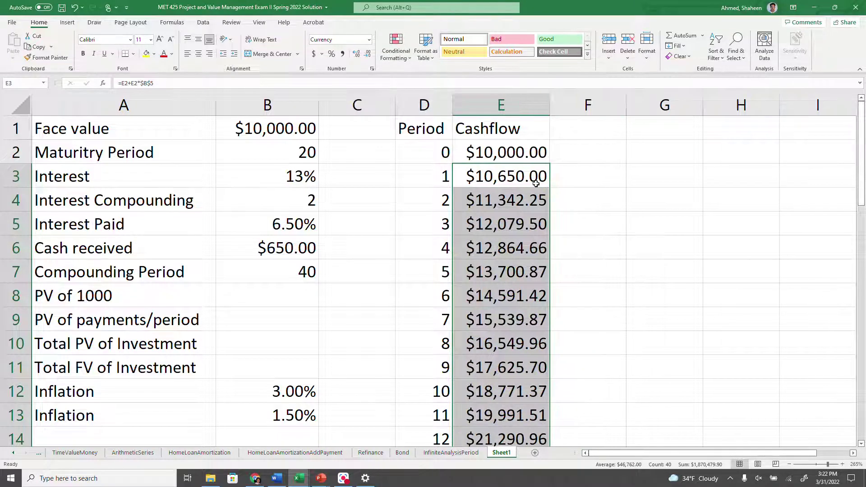
{"action": "scroll", "coordinate": [536, 184], "scroll_direction": "down", "scroll_amount": 15}
{"action": "scroll", "coordinate": [536, 183], "scroll_direction": "up", "scroll_amount": 3}
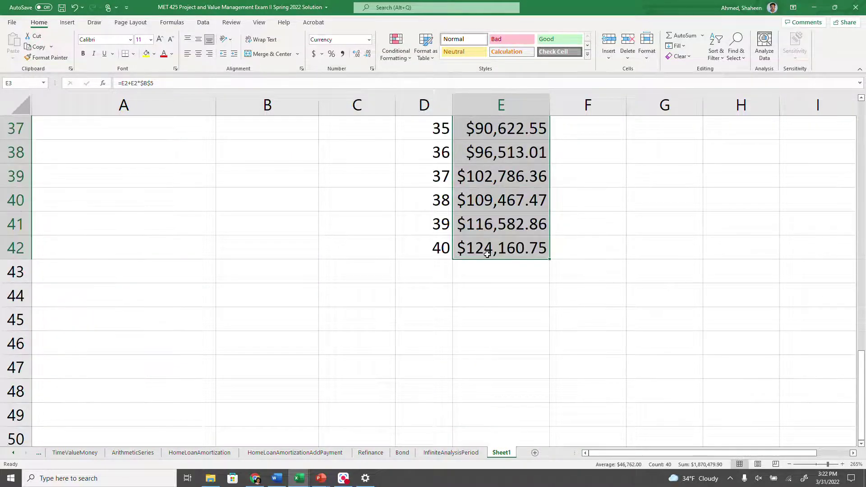
Check the period 40 cashflow of $124,160.75 and its formula in E42.
{"action": "left_click", "coordinate": [487, 254]}
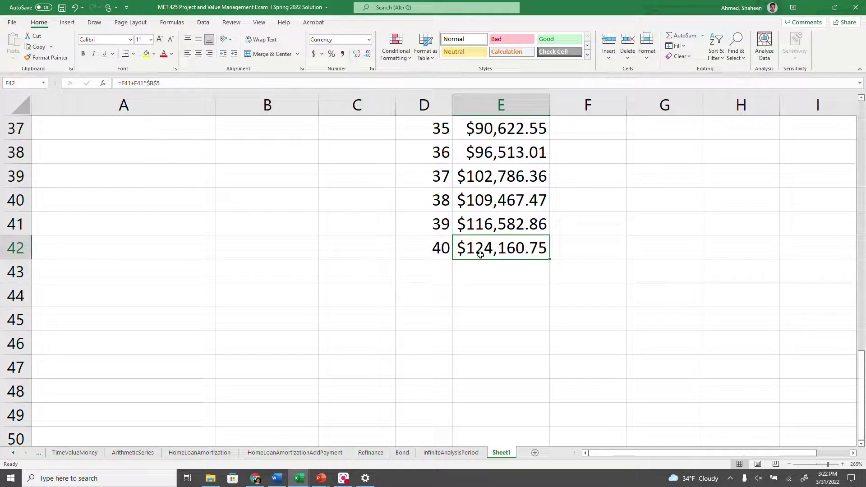
{"action": "scroll", "coordinate": [489, 255], "scroll_direction": "up", "scroll_amount": 12}
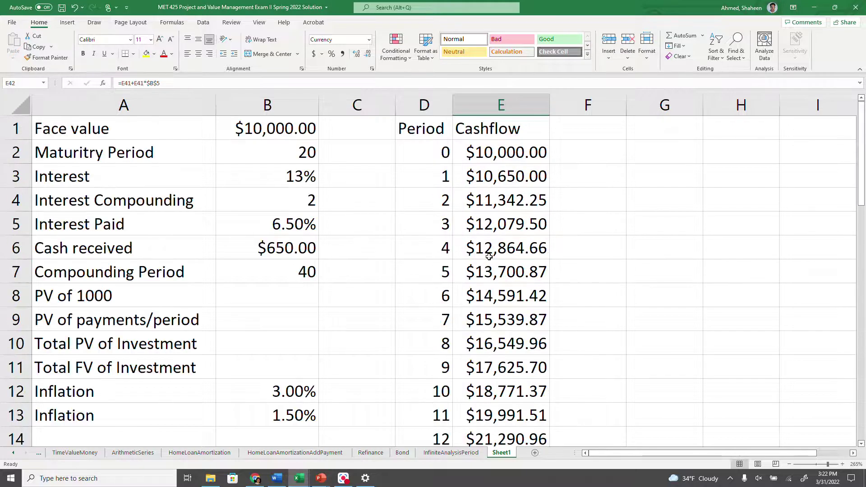
{"action": "left_click", "coordinate": [282, 302]}
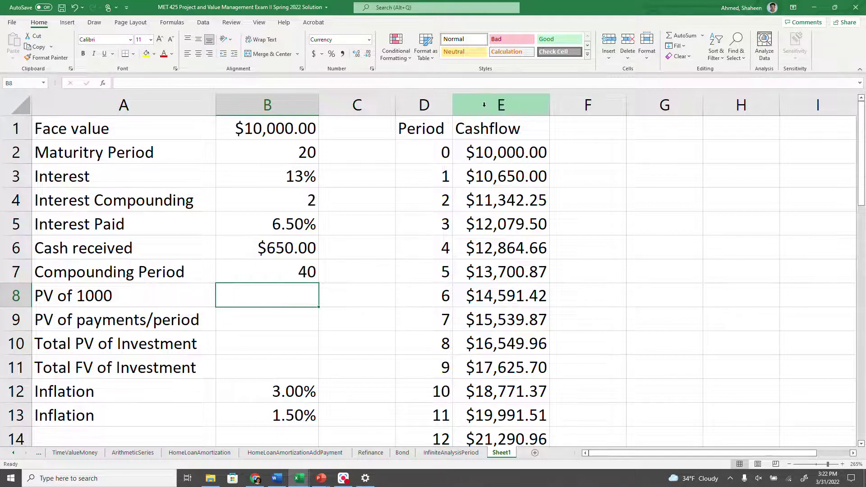
{"action": "left_click", "coordinate": [457, 104]}
{"action": "left_click_drag", "start_coordinate": [435, 107], "coordinate": [478, 162]}
{"action": "scroll", "coordinate": [491, 203], "scroll_direction": "down", "scroll_amount": 12}
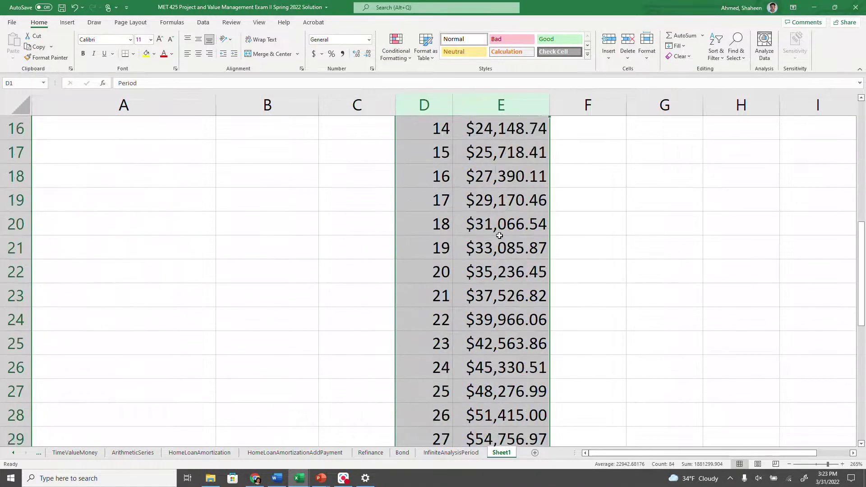
{"action": "left_click", "coordinate": [501, 256]}
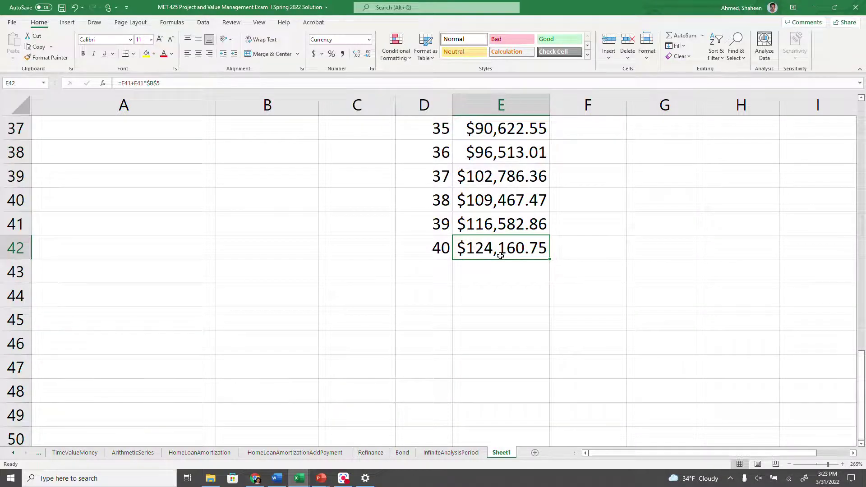
{"action": "scroll", "coordinate": [501, 253], "scroll_direction": "up", "scroll_amount": 12}
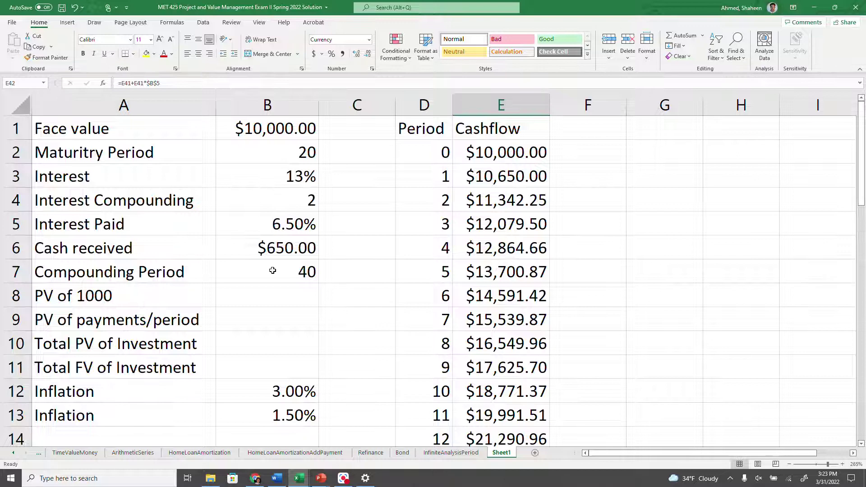
{"action": "left_click", "coordinate": [274, 293]}
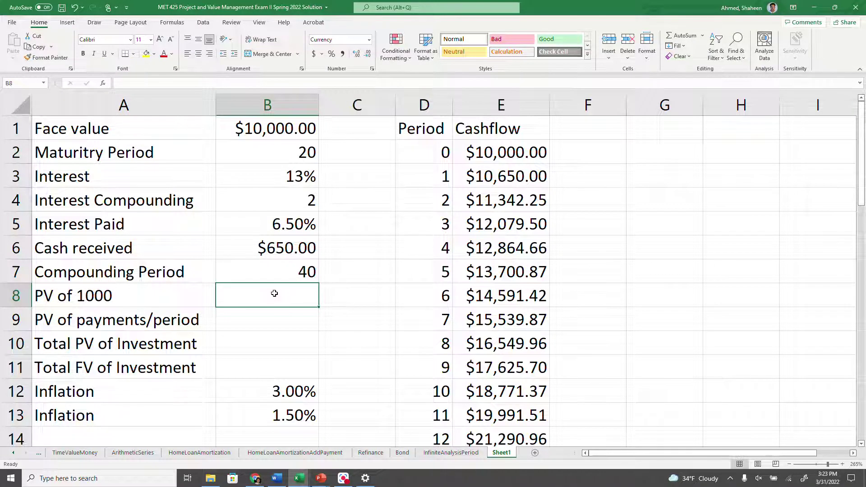
Enter =PV(B5,B7,-0,-B1,0) in B8, giving a PV of 1000 of $805.41.
{"action": "type", "text": "p"}
{"action": "key", "text": "BackSpace"}
{"action": "key", "text": "BackSpace"}
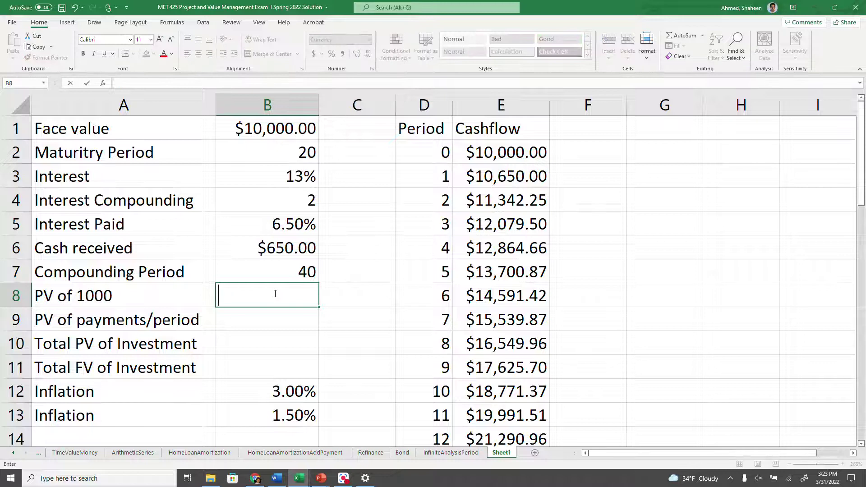
{"action": "type", "text": "=VP"}
{"action": "key", "text": "BackSpace"}
{"action": "key", "text": "BackSpace"}
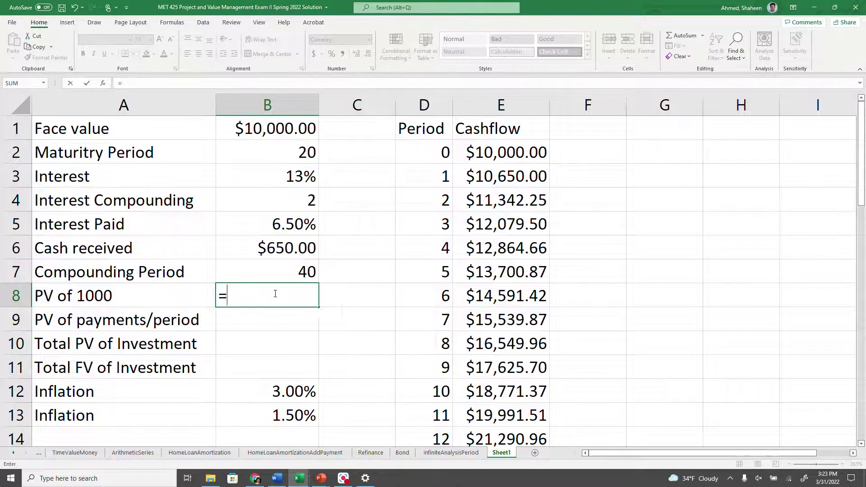
{"action": "type", "text": "PV("}
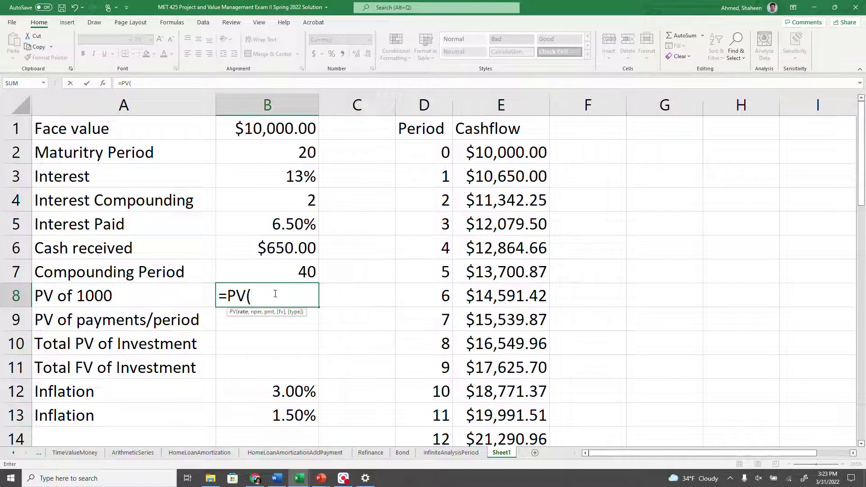
{"action": "left_click", "coordinate": [289, 225]}
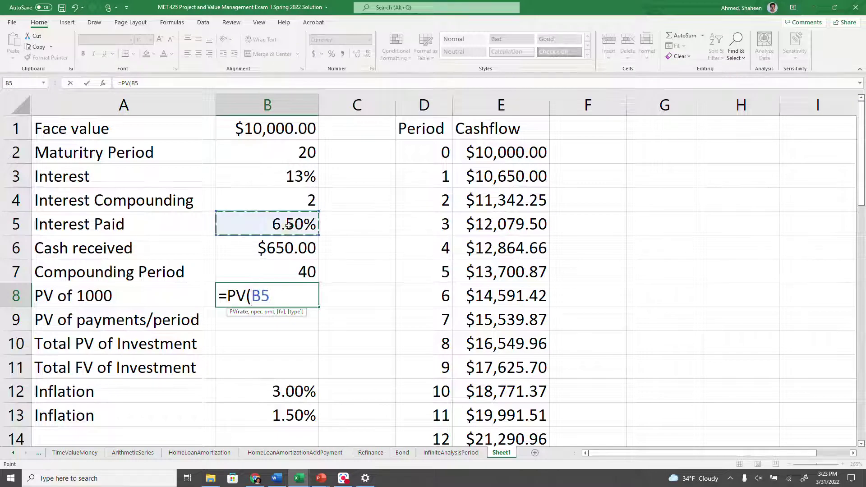
{"action": "type", "text": ","}
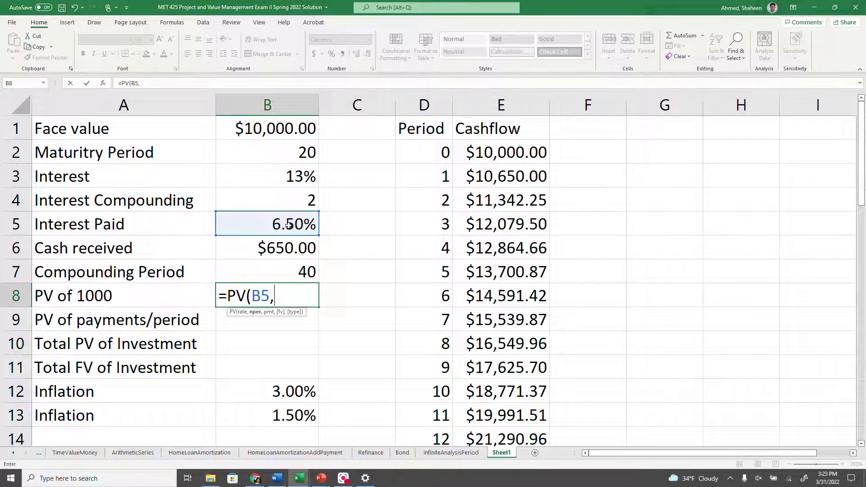
{"action": "left_click", "coordinate": [303, 269]}
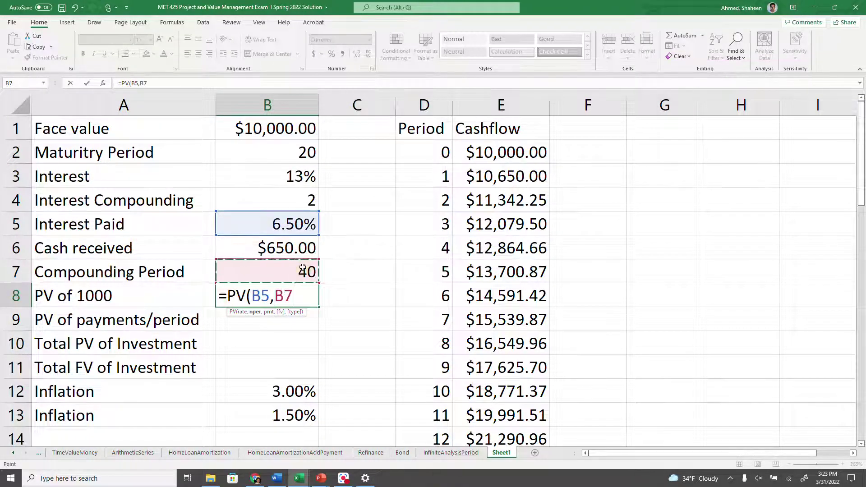
{"action": "type", "text": ",-"}
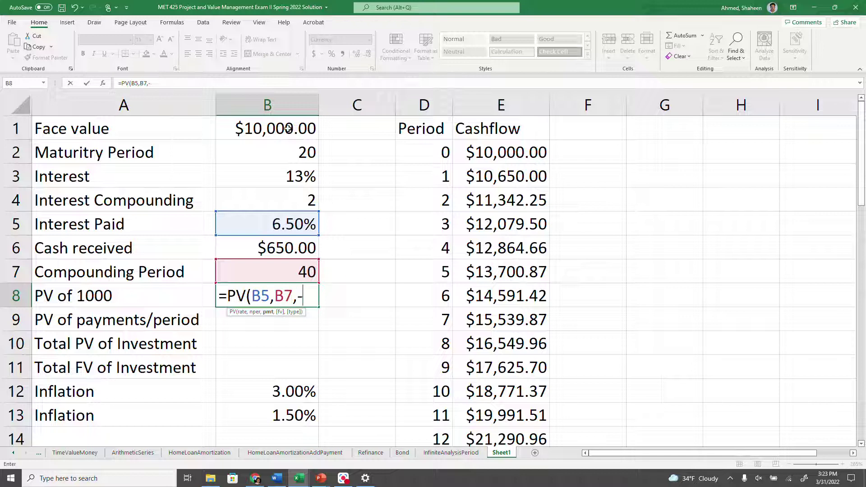
{"action": "type", "text": "0,"}
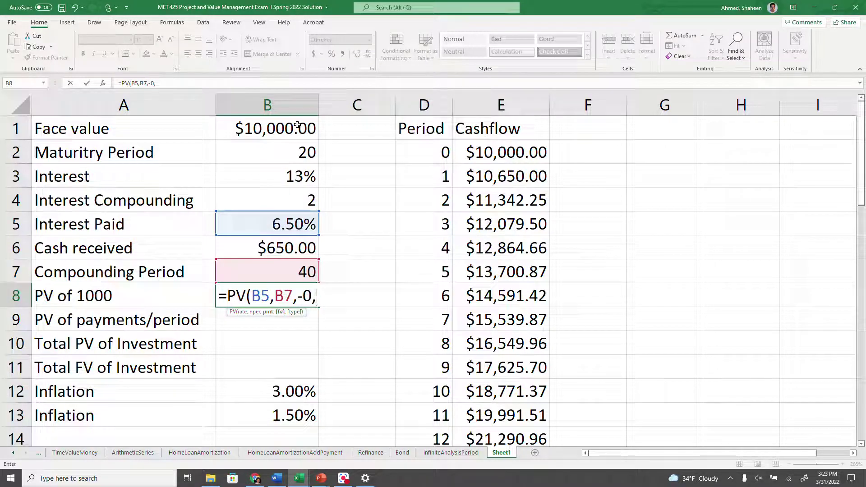
{"action": "type", "text": "-"}
{"action": "left_click", "coordinate": [295, 126]}
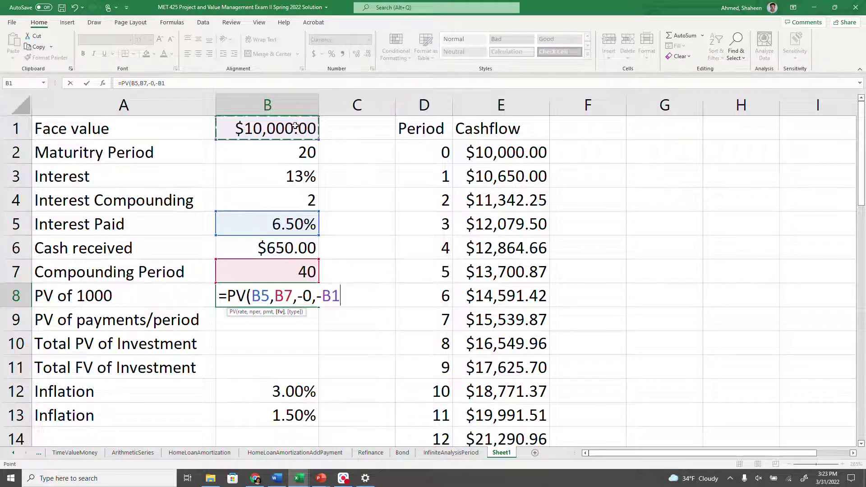
{"action": "type", "text": ",0"}
{"action": "key", "text": "Return"}
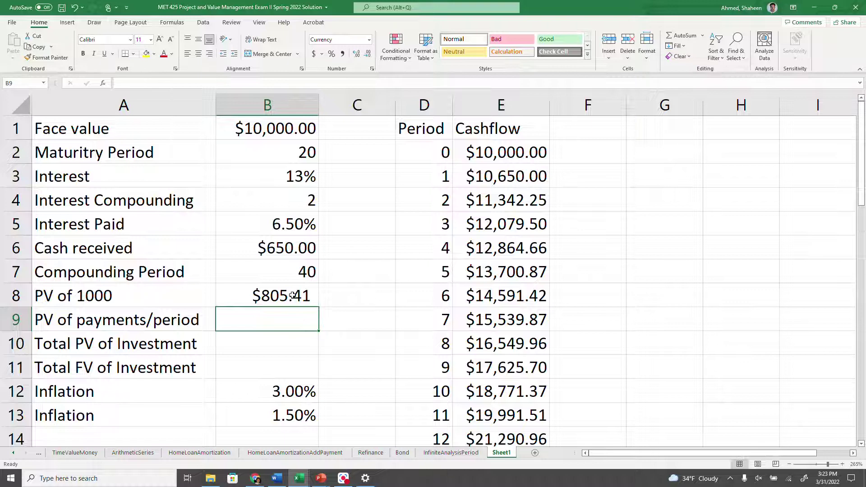
{"action": "left_click", "coordinate": [285, 131]}
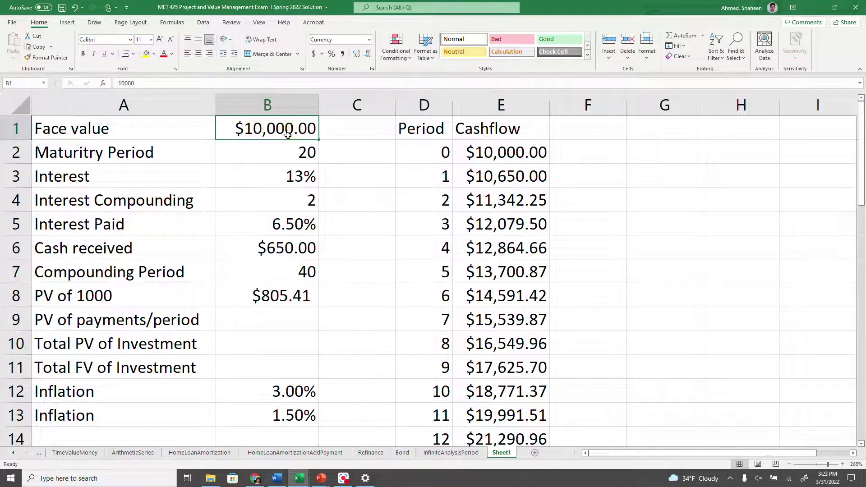
{"action": "left_click", "coordinate": [272, 298]}
Enter =PV(B5,B7,-B6,0,0) in B9 for the $650 payments, giving $9,194.59.
{"action": "left_click", "coordinate": [280, 325]}
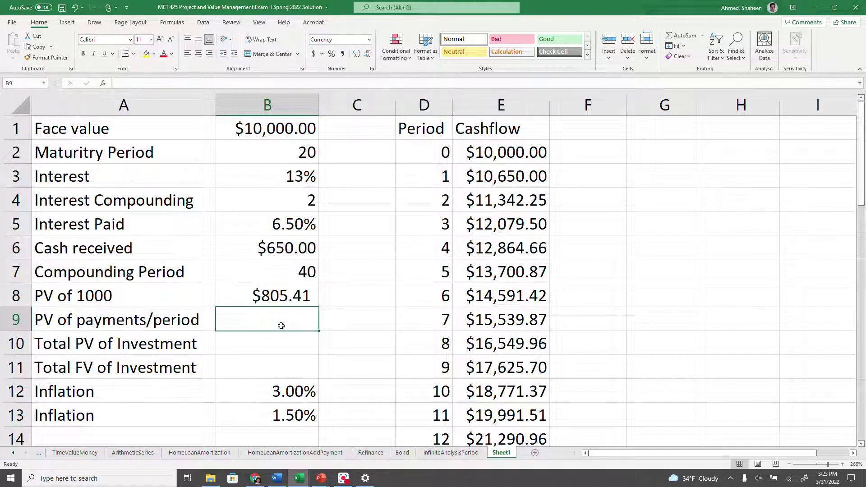
{"action": "type", "text": "="}
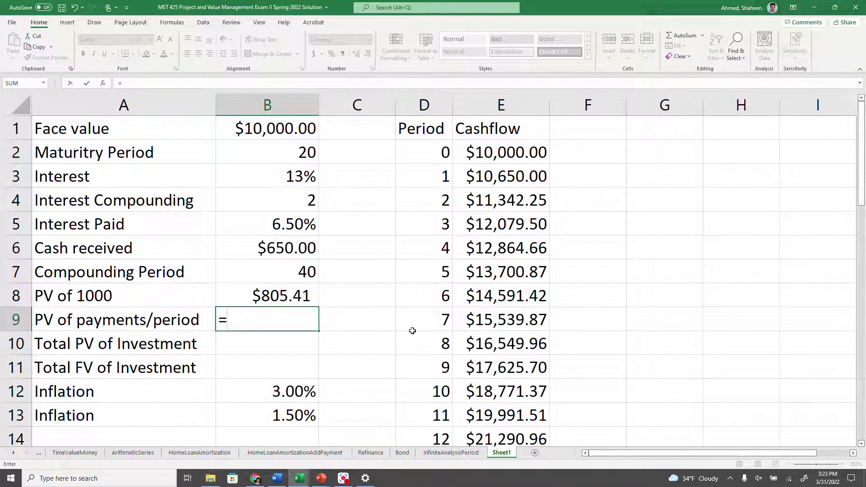
{"action": "type", "text": "PV"}
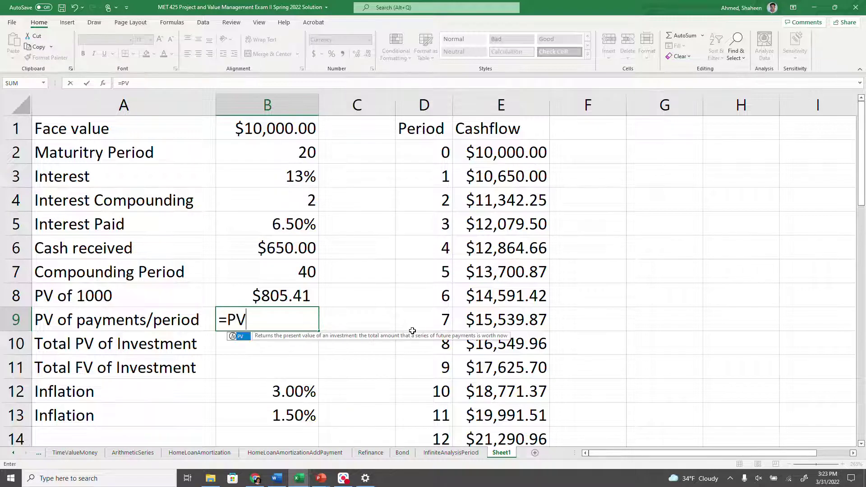
{"action": "type", "text": "("}
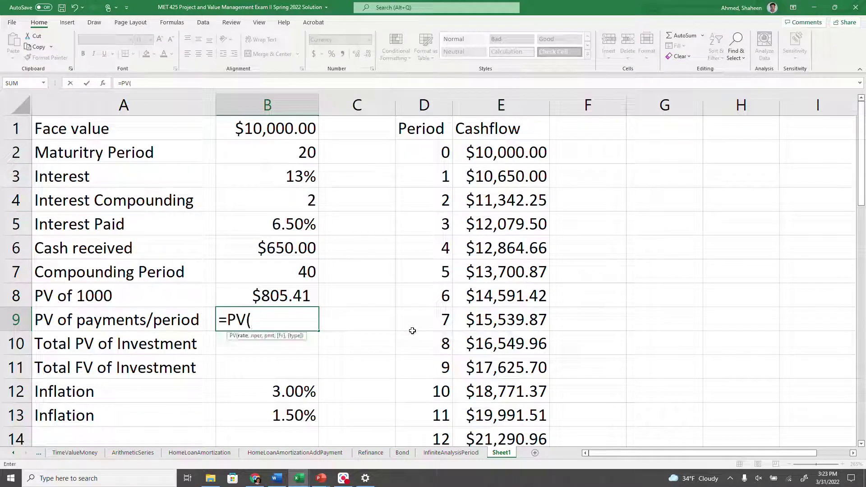
{"action": "left_click", "coordinate": [248, 224]}
{"action": "type", "text": ","}
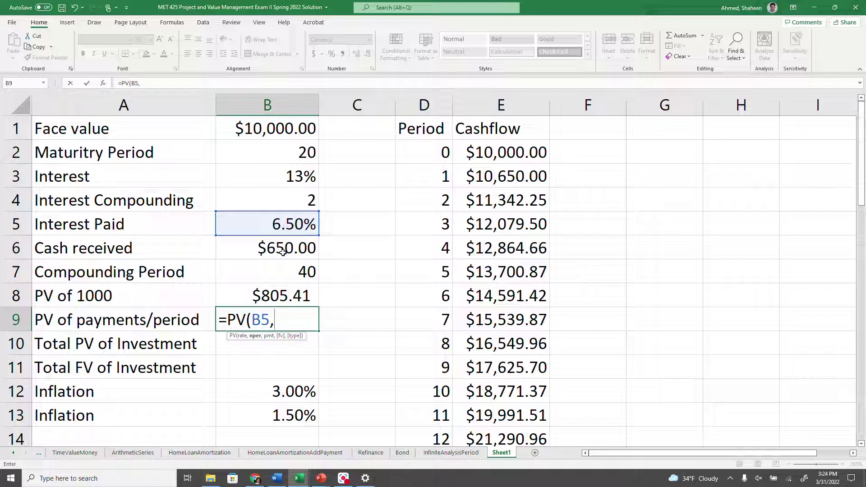
{"action": "left_click", "coordinate": [289, 272]}
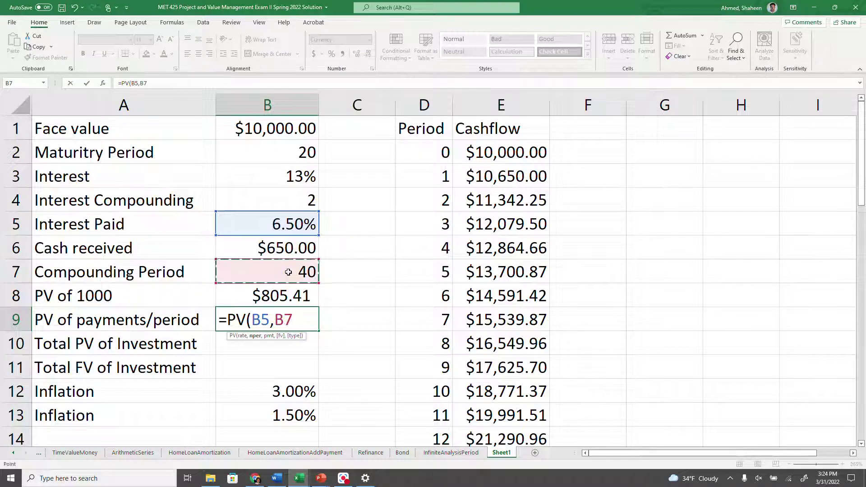
{"action": "type", "text": ",-"}
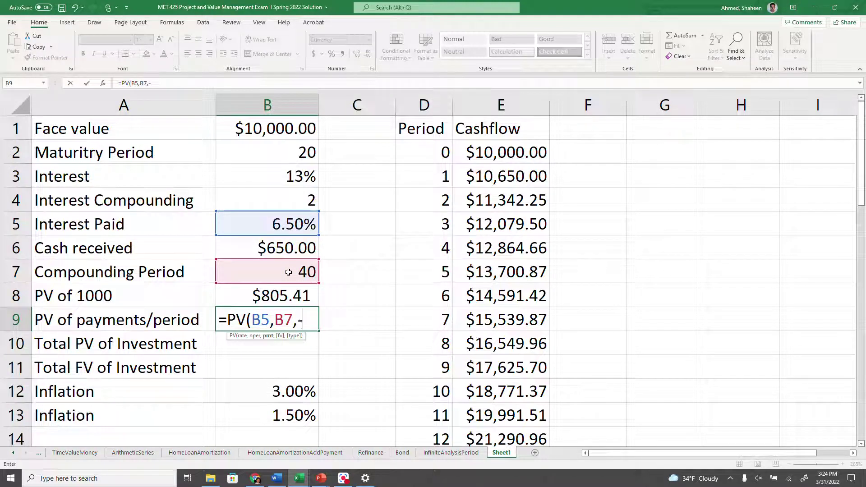
{"action": "left_click", "coordinate": [288, 244]}
{"action": "type", "text": ","}
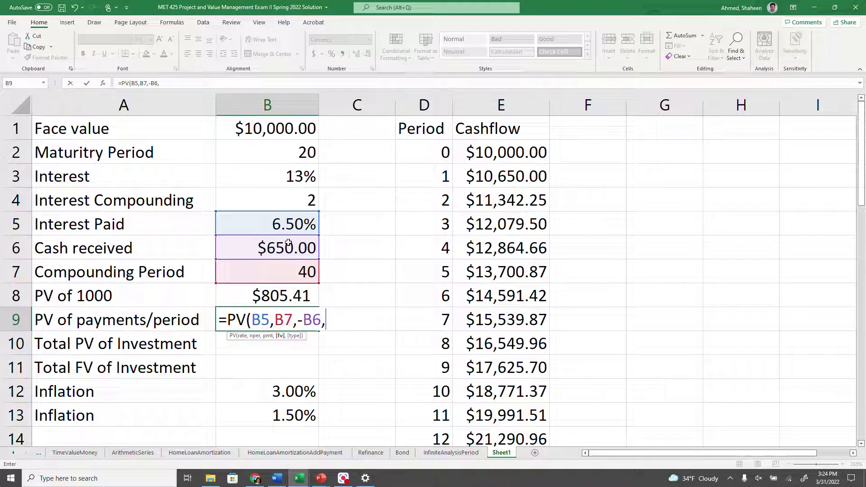
{"action": "type", "text": "0"}
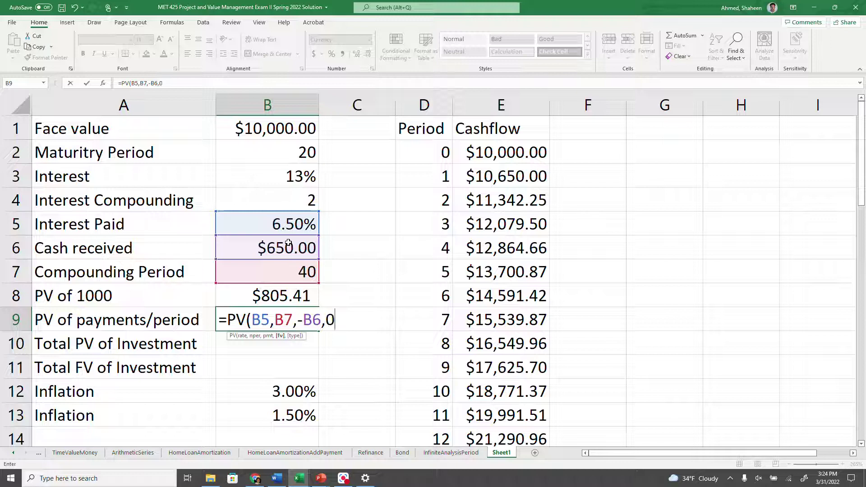
{"action": "type", "text": ",0"}
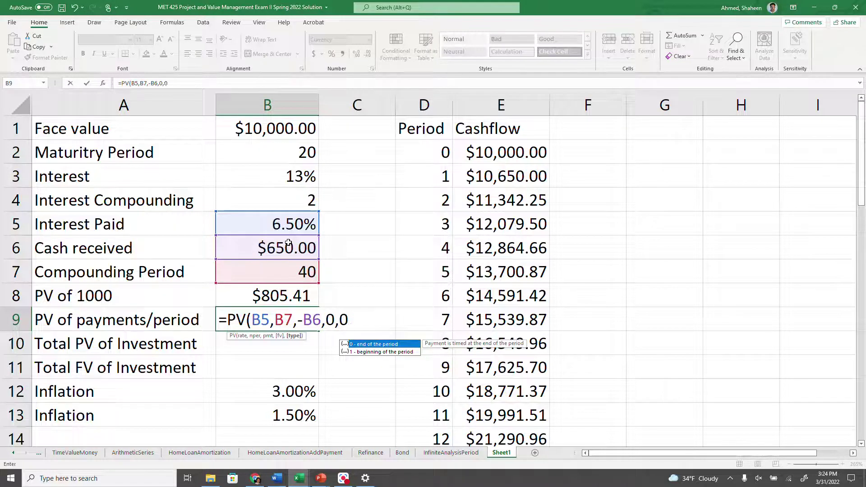
{"action": "key", "text": "Return"}
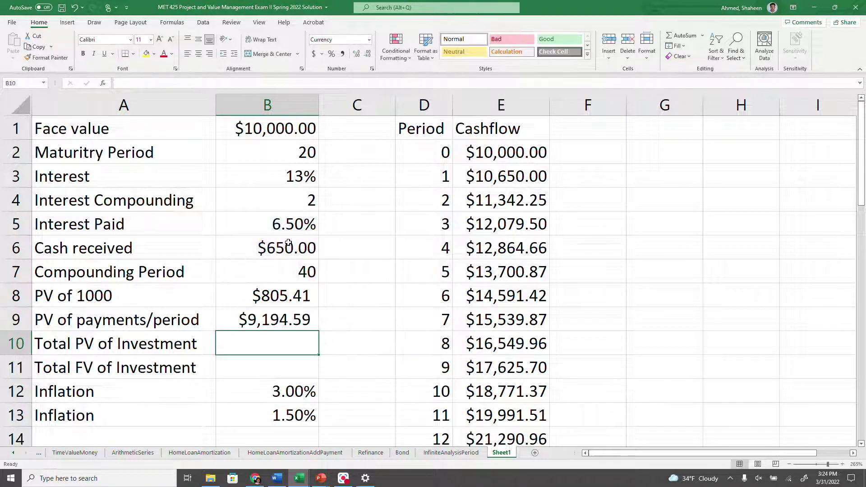
Sum B8:B9 in B10 for a Total PV of Investment of $10,000.00.
{"action": "type", "text": "=SUM"}
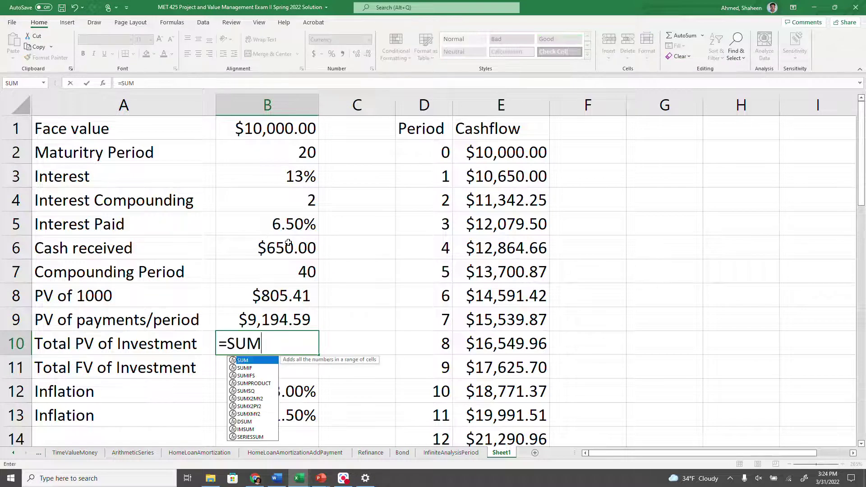
{"action": "type", "text": "("}
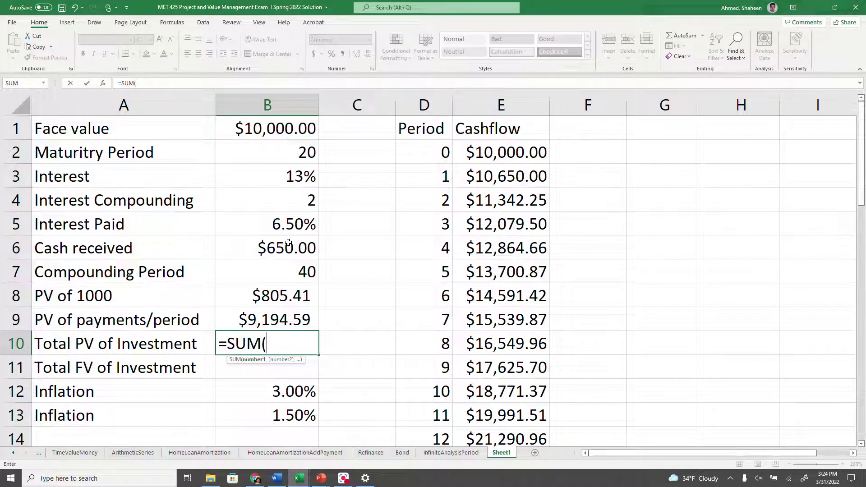
{"action": "left_click", "coordinate": [284, 300]}
{"action": "left_click_drag", "start_coordinate": [283, 300], "coordinate": [285, 318]}
{"action": "key", "text": "Return"}
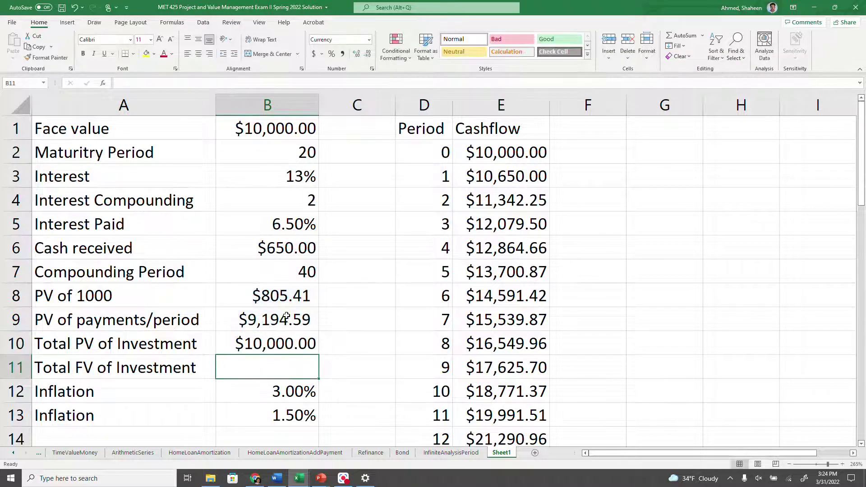
{"action": "left_click", "coordinate": [281, 135]}
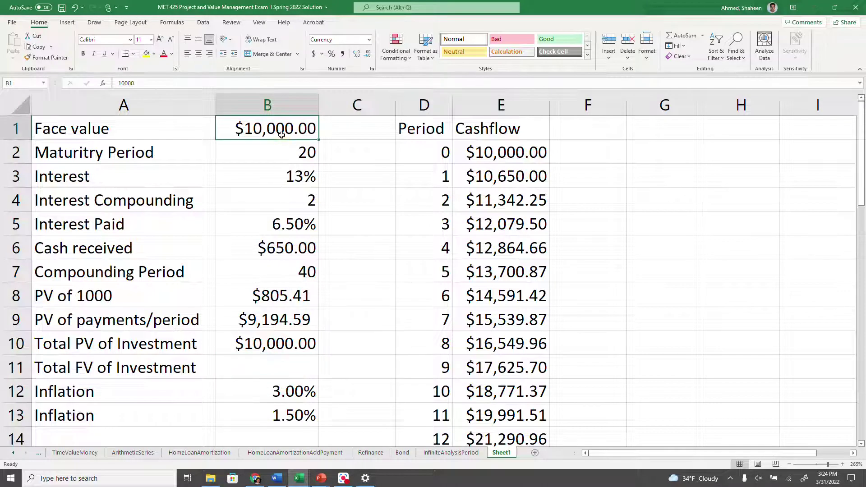
{"action": "left_click", "coordinate": [269, 362]}
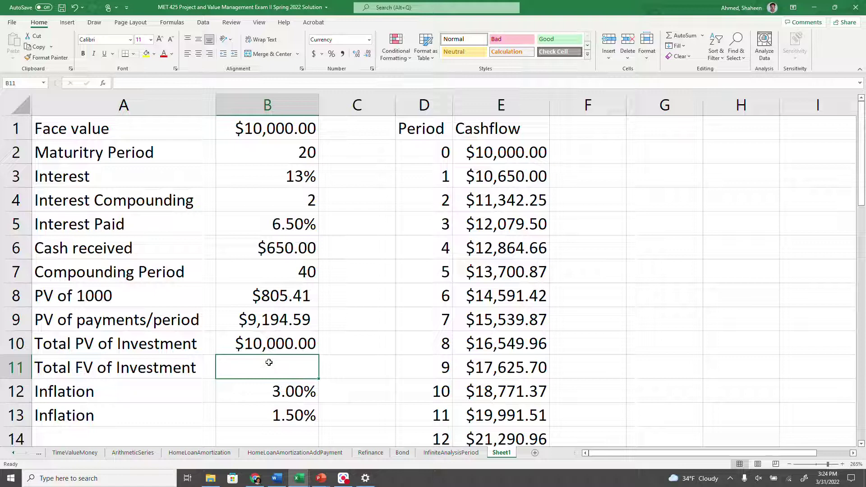
Enter =FV(B5,B7,0,-B10) in B11 for the Total FV of Investment.
{"action": "type", "text": "="}
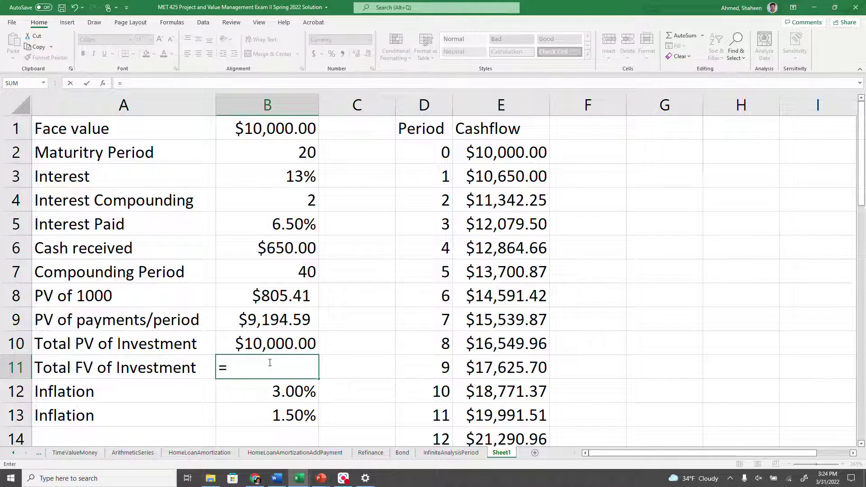
{"action": "scroll", "coordinate": [563, 233], "scroll_direction": "down", "scroll_amount": 15}
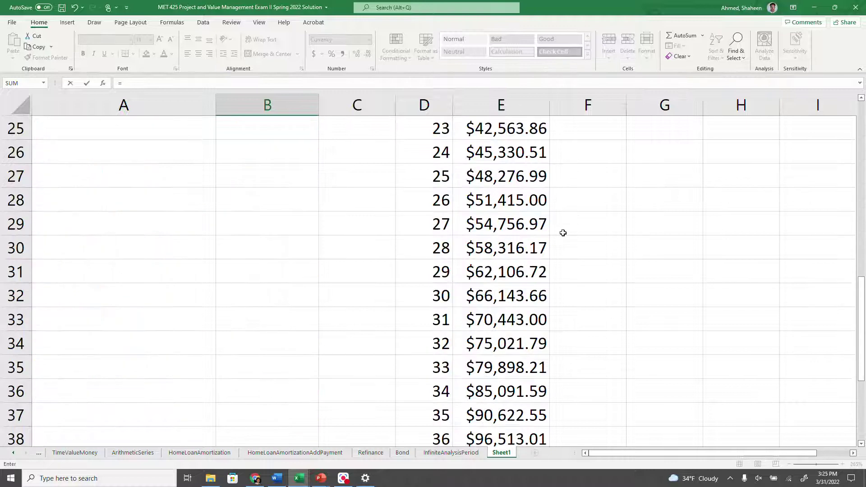
{"action": "scroll", "coordinate": [562, 235], "scroll_direction": "up", "scroll_amount": 4}
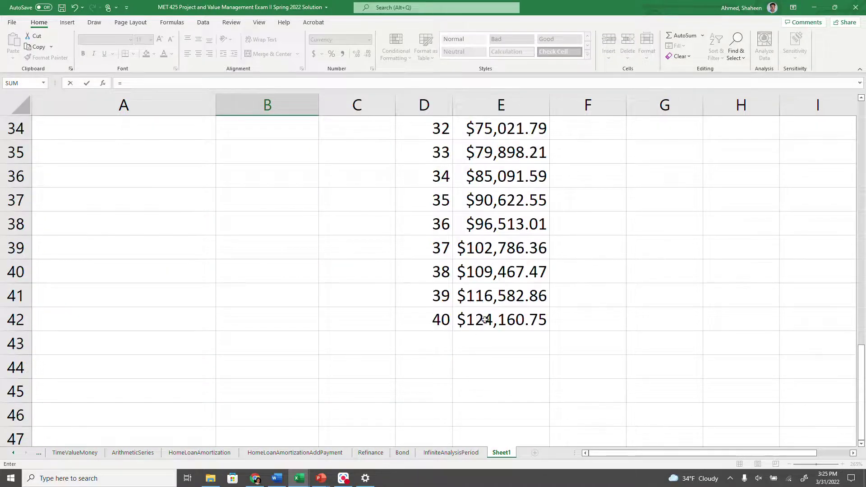
{"action": "scroll", "coordinate": [281, 291], "scroll_direction": "up", "scroll_amount": 1}
{"action": "scroll", "coordinate": [282, 292], "scroll_direction": "up", "scroll_amount": 11}
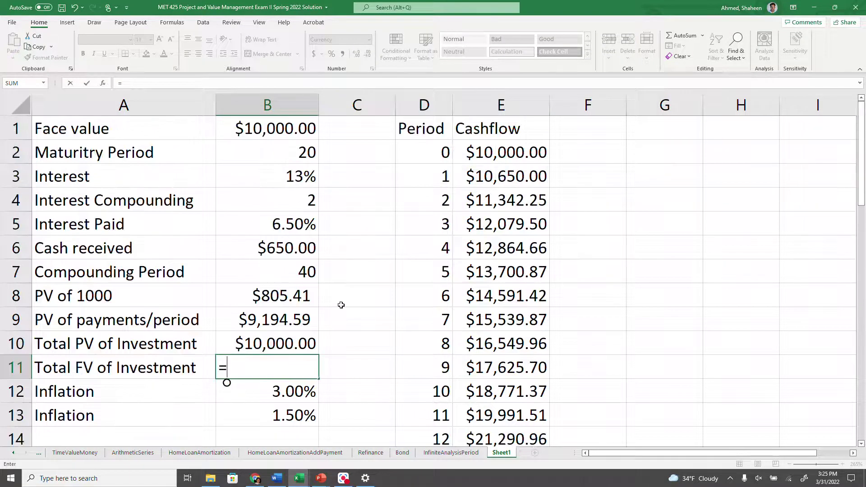
{"action": "type", "text": "FV("}
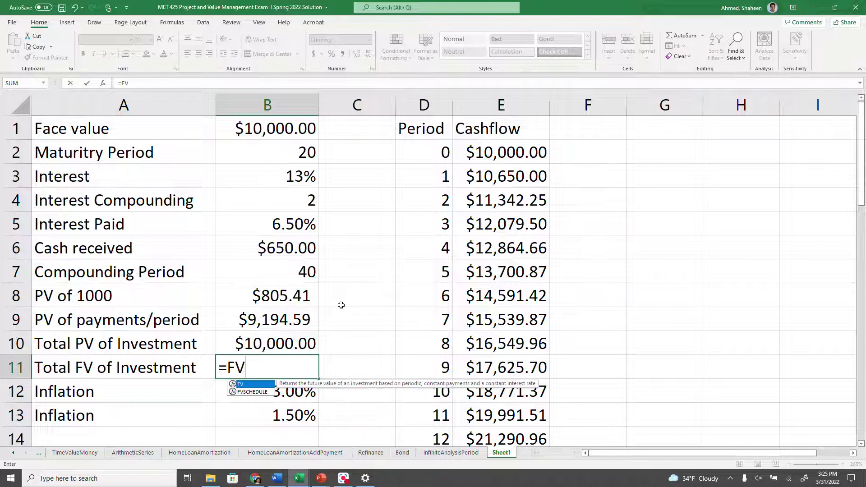
{"action": "left_click", "coordinate": [296, 231]}
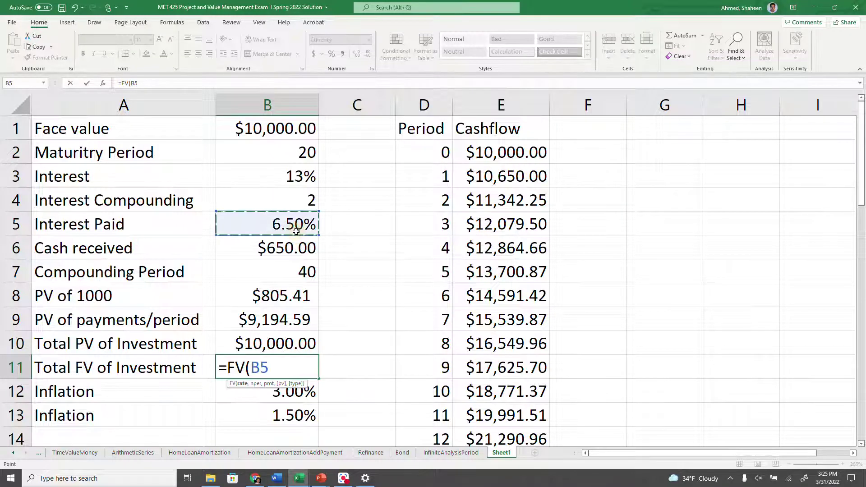
{"action": "type", "text": ","}
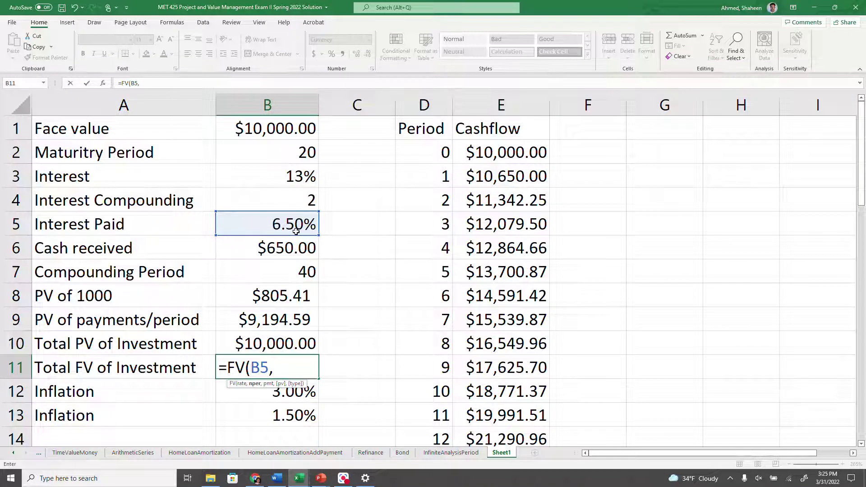
{"action": "left_click", "coordinate": [294, 274]}
{"action": "type", "text": ",0,"}
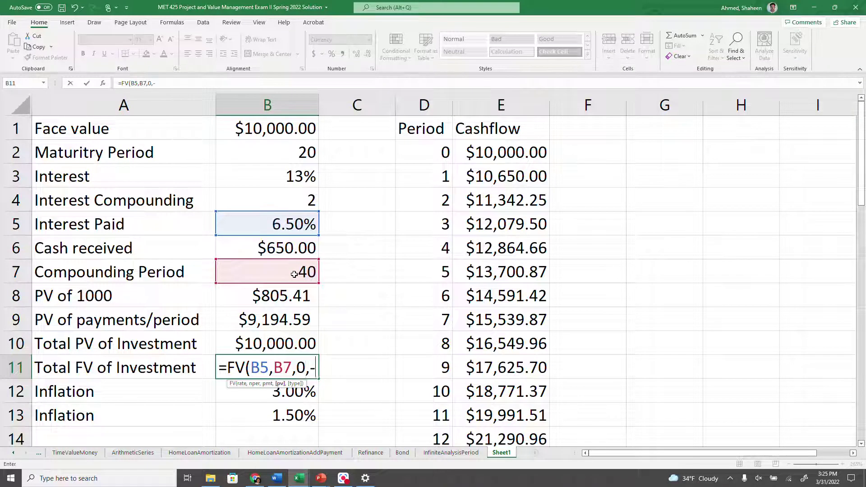
{"action": "type", "text": "-"}
{"action": "left_click", "coordinate": [303, 345]}
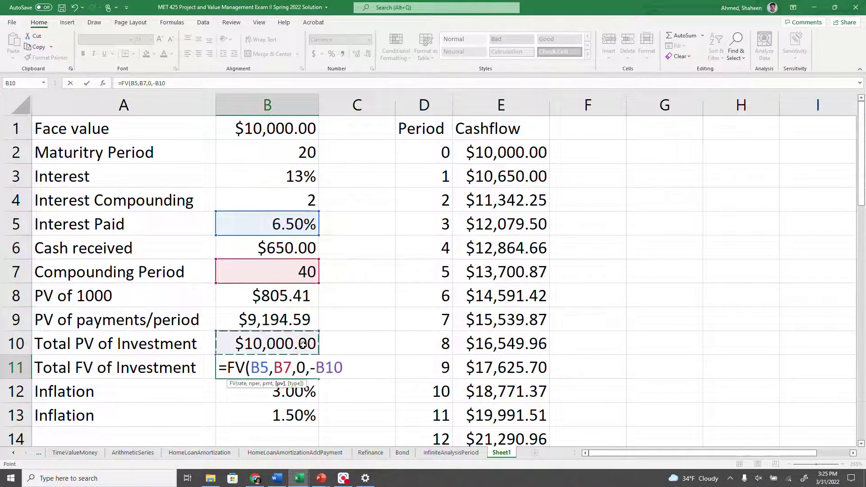
{"action": "key", "text": "Return"}
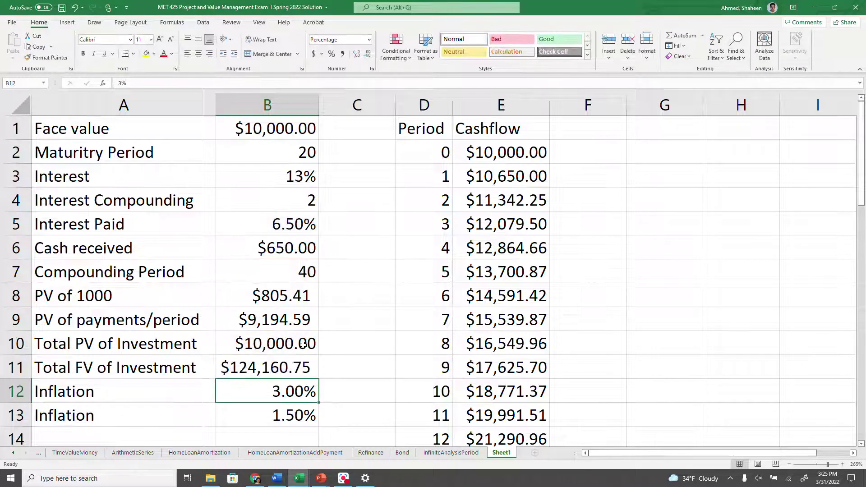
Confirm B11's $124,160.75 matches the period 40 cashflow, then show the Bond Investments slide.
{"action": "left_click", "coordinate": [289, 370]}
{"action": "scroll", "coordinate": [486, 348], "scroll_direction": "down", "scroll_amount": 8}
{"action": "scroll", "coordinate": [486, 348], "scroll_direction": "down", "scroll_amount": 5}
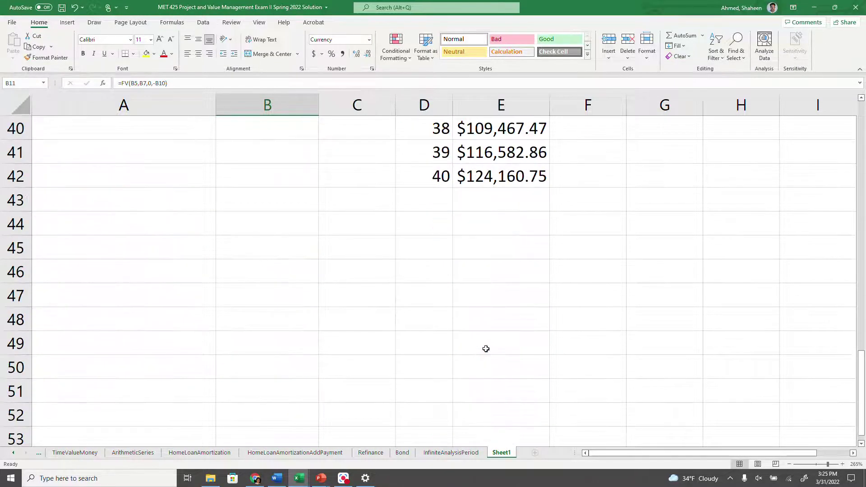
{"action": "left_click", "coordinate": [480, 199]}
{"action": "scroll", "coordinate": [464, 234], "scroll_direction": "up", "scroll_amount": 7}
{"action": "scroll", "coordinate": [461, 245], "scroll_direction": "up", "scroll_amount": 6}
{"action": "scroll", "coordinate": [456, 359], "scroll_direction": "down", "scroll_amount": 1}
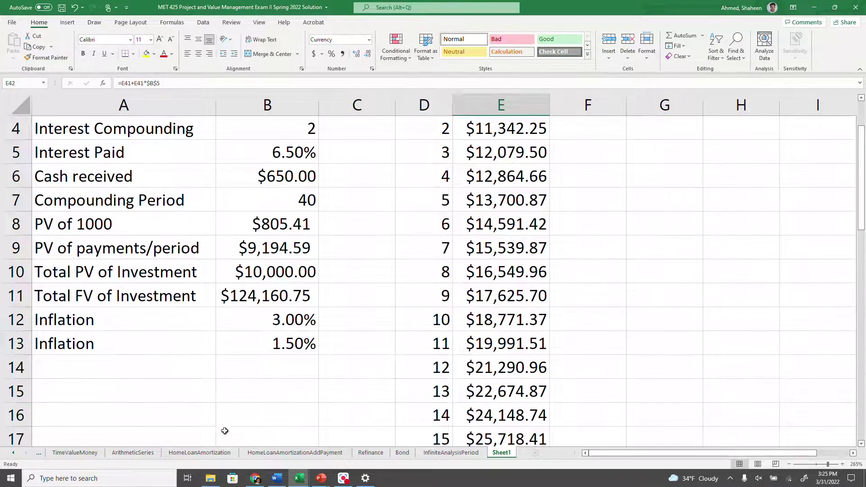
{"action": "left_click", "coordinate": [267, 294]}
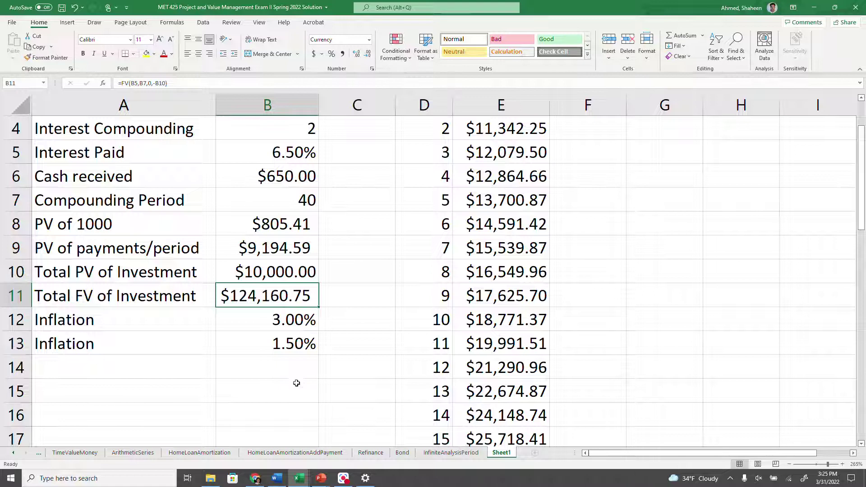
{"action": "left_click", "coordinate": [323, 480]}
{"action": "left_click", "coordinate": [323, 442]}
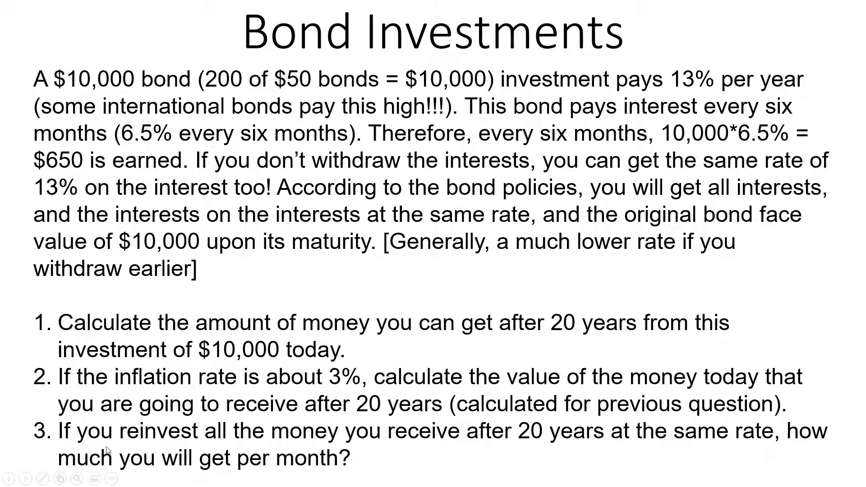
Switch from the Bond Investments slide show back to Excel's Sheet1.
{"action": "key", "text": "alt+Tab"}
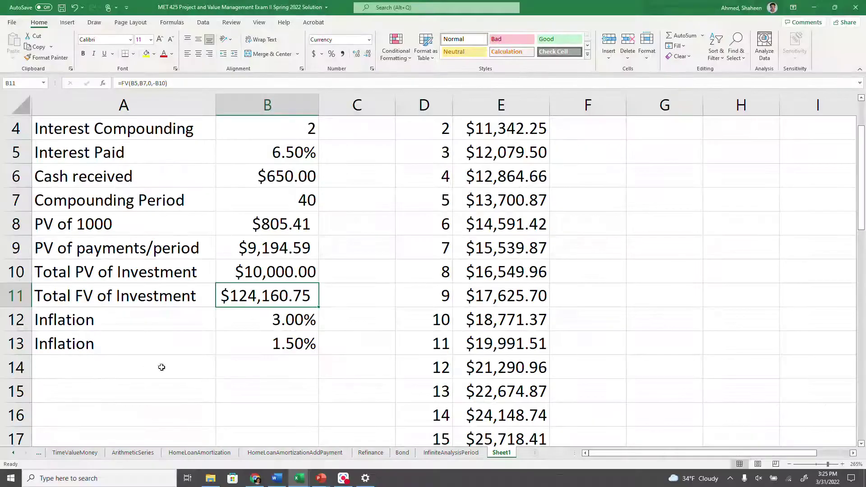
After checking the B12 and B11 values, label cell A14 'In today's value, PV'.
{"action": "left_click", "coordinate": [279, 320]}
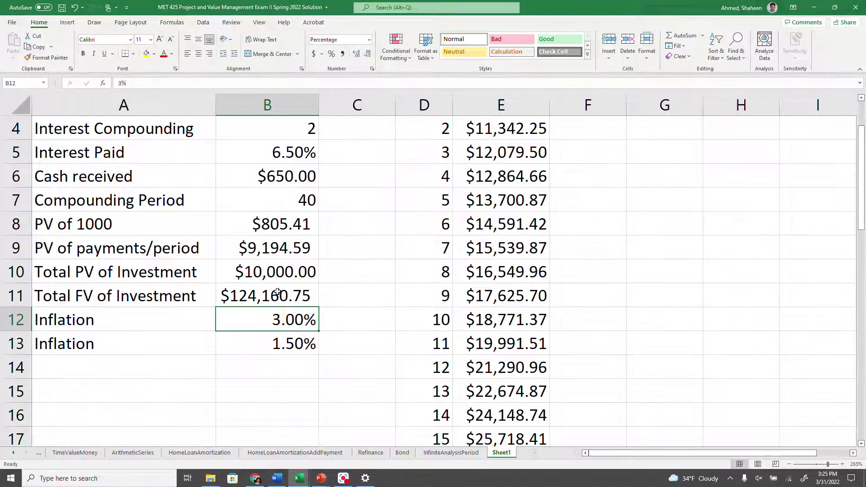
{"action": "left_click", "coordinate": [278, 292]}
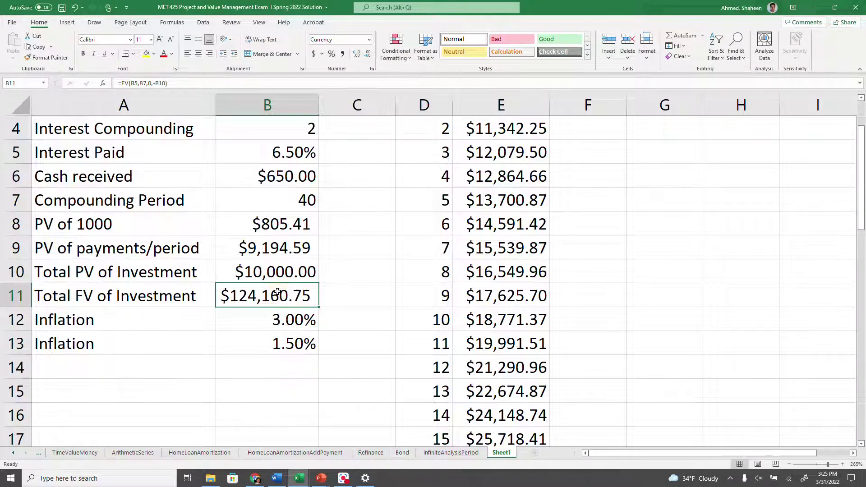
{"action": "left_click", "coordinate": [179, 368]}
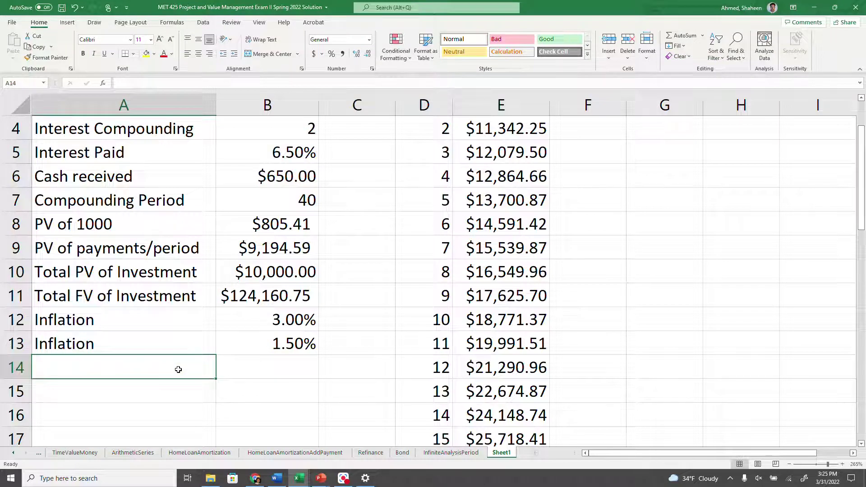
{"action": "type", "text": "iN to"}
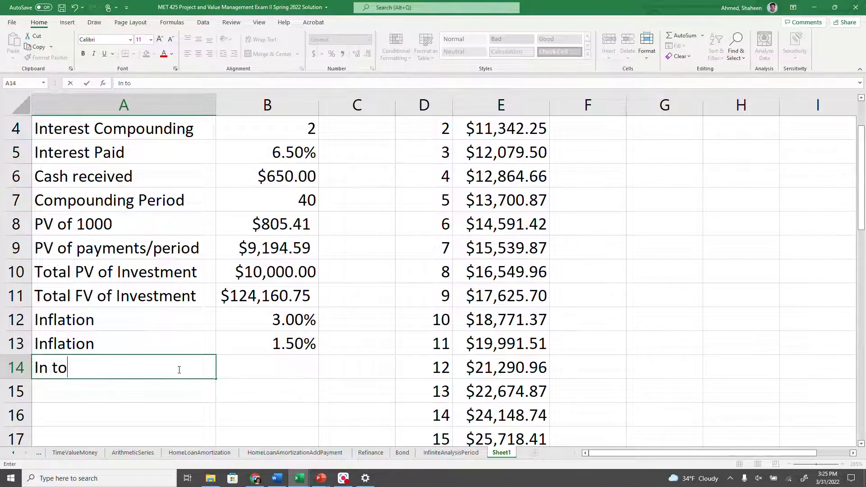
{"action": "type", "text": "day's value,"}
{"action": "key", "text": "Tab"}
{"action": "type", "text": "p"}
{"action": "double_click", "coordinate": [179, 369]}
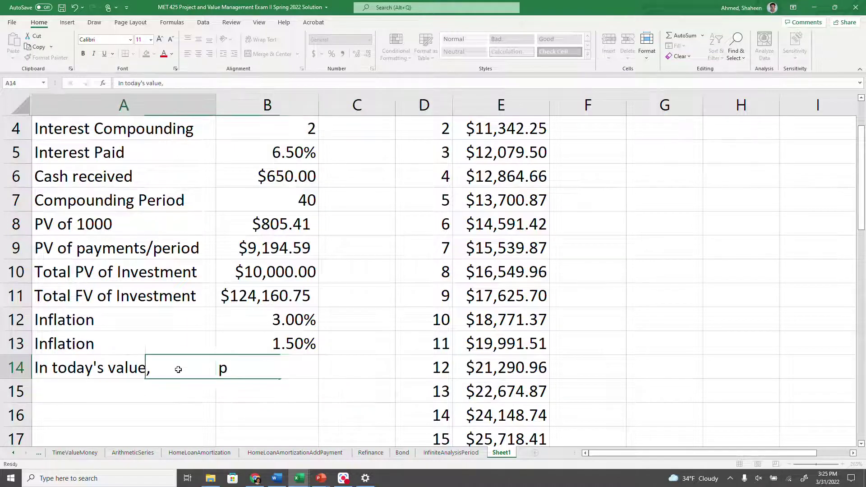
{"action": "type", "text": "b"}
{"action": "key", "text": "BackSpace"}
{"action": "type", "text": "PB"}
{"action": "key", "text": "BackSpace"}
{"action": "type", "text": "V"}
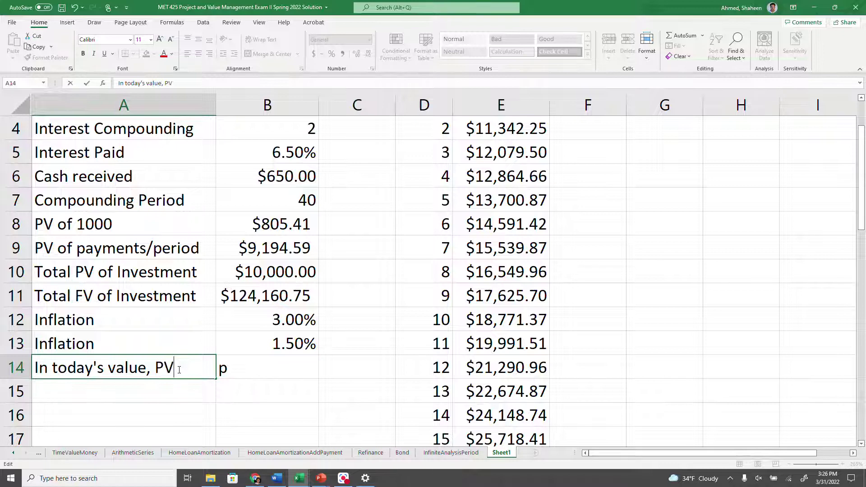
{"action": "key", "text": "Tab"}
Enter =PV(B13,B7,0,-B11) in B14, giving $68,445.14 at 1.50% inflation over 40 periods.
{"action": "type", "text": "="}
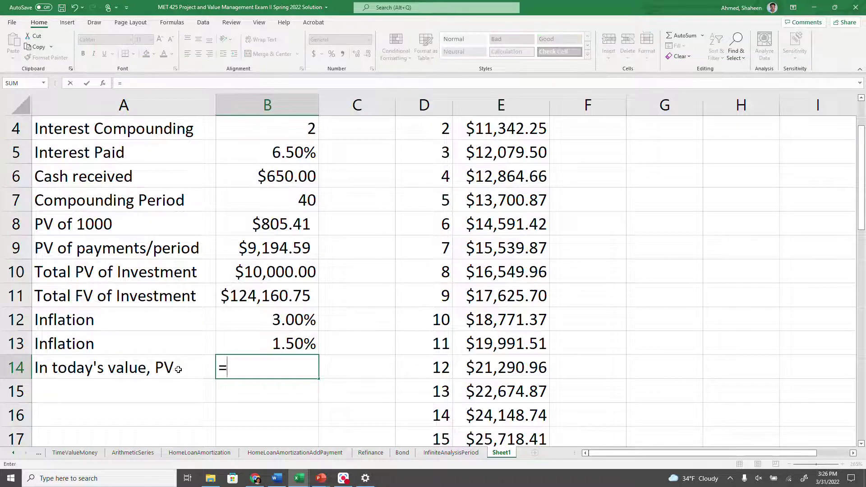
{"action": "type", "text": "PV"}
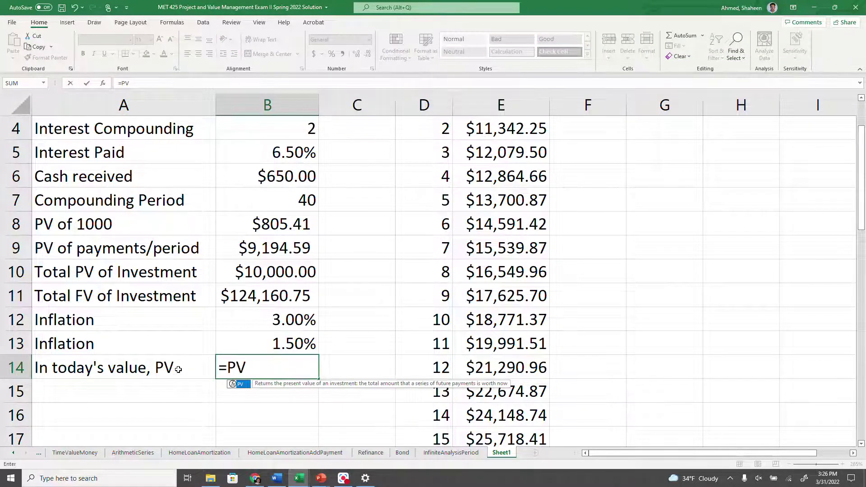
{"action": "type", "text": "("}
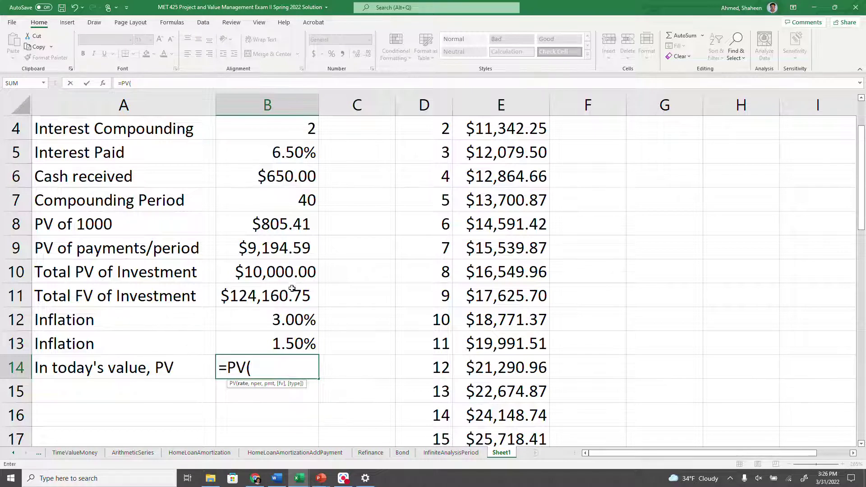
{"action": "left_click", "coordinate": [285, 345]}
{"action": "type", "text": ","}
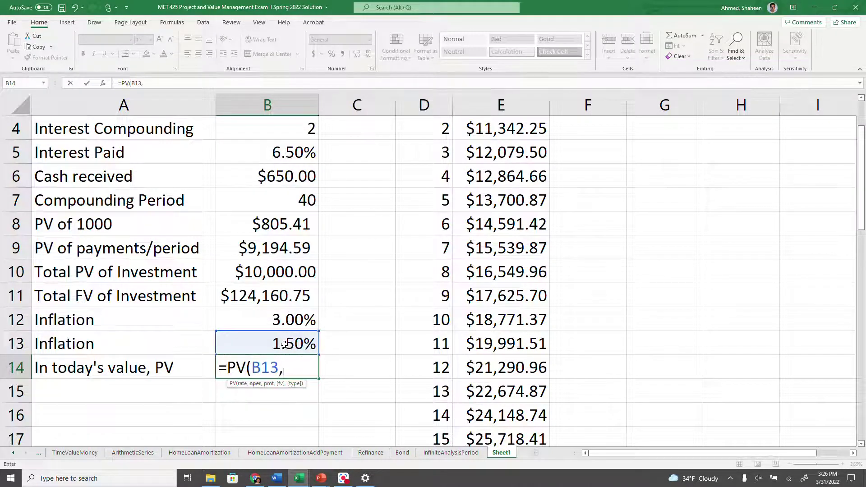
{"action": "left_click", "coordinate": [288, 199]}
{"action": "type", "text": ",0,-"}
{"action": "left_click", "coordinate": [263, 296]}
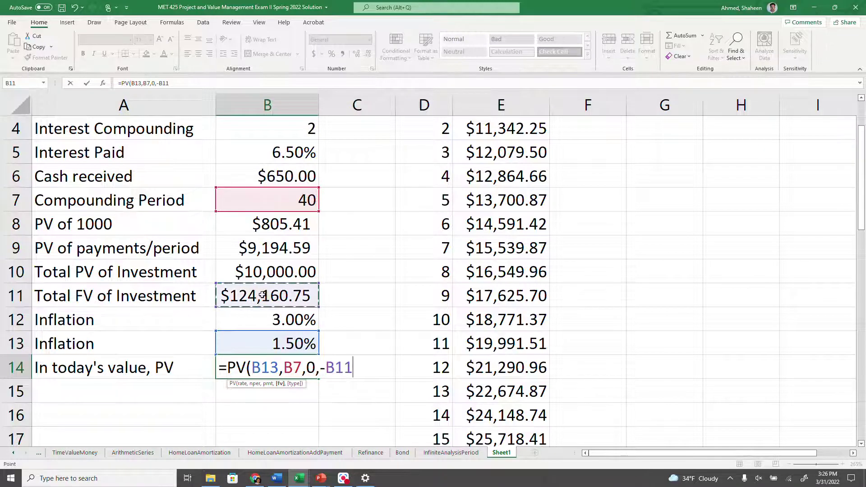
{"action": "key", "text": "Return"}
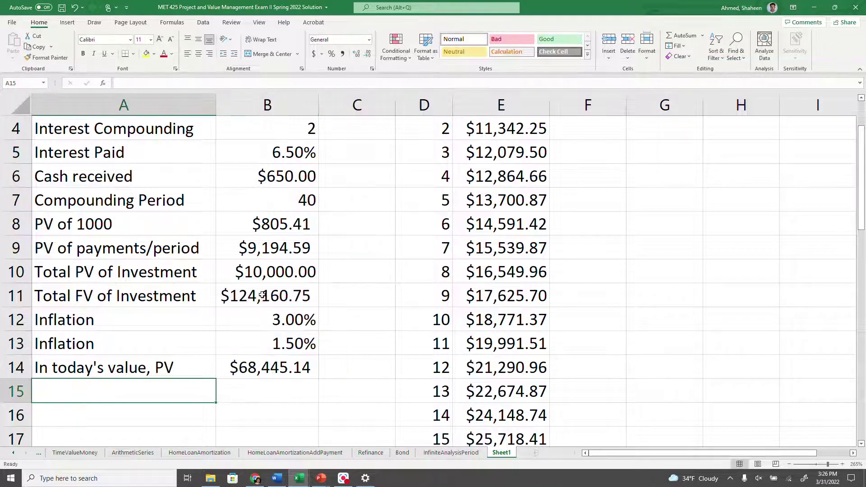
{"action": "left_click", "coordinate": [273, 368]}
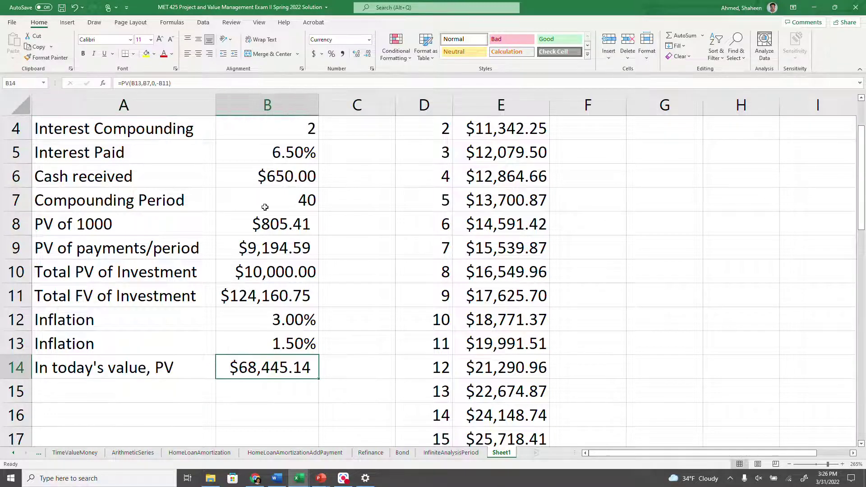
{"action": "left_click", "coordinate": [289, 157]}
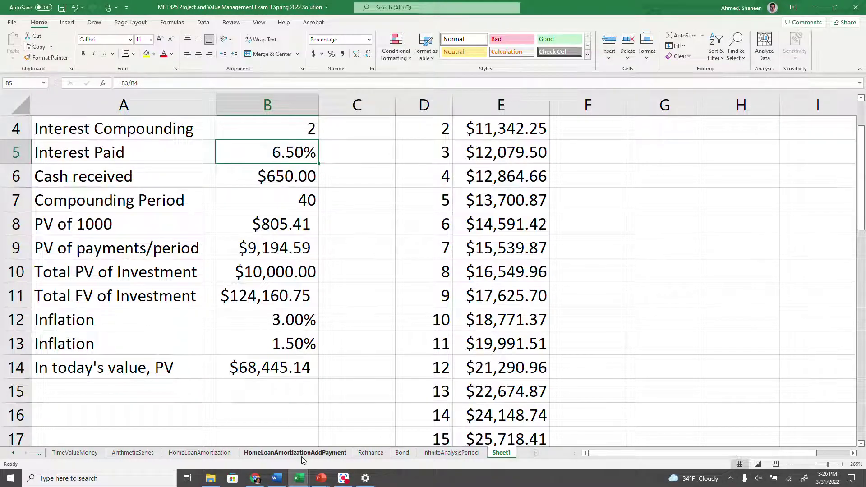
{"action": "mouse_move", "coordinate": [321, 478]}
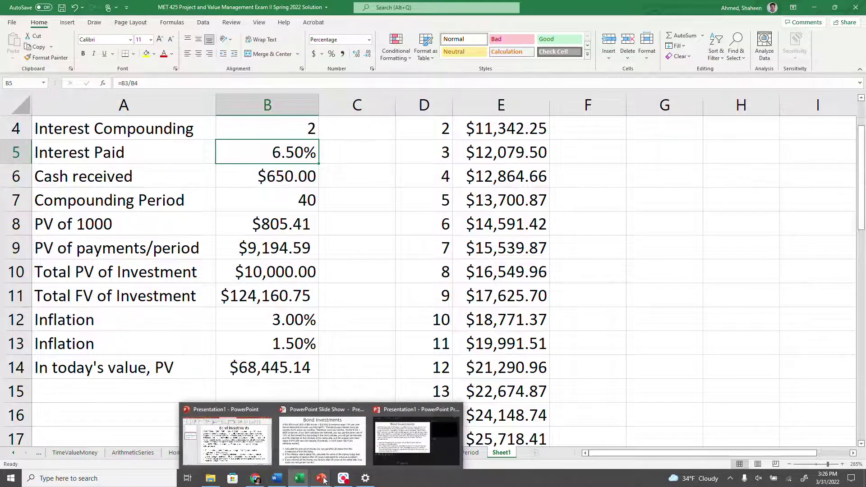
{"action": "left_click", "coordinate": [323, 451]}
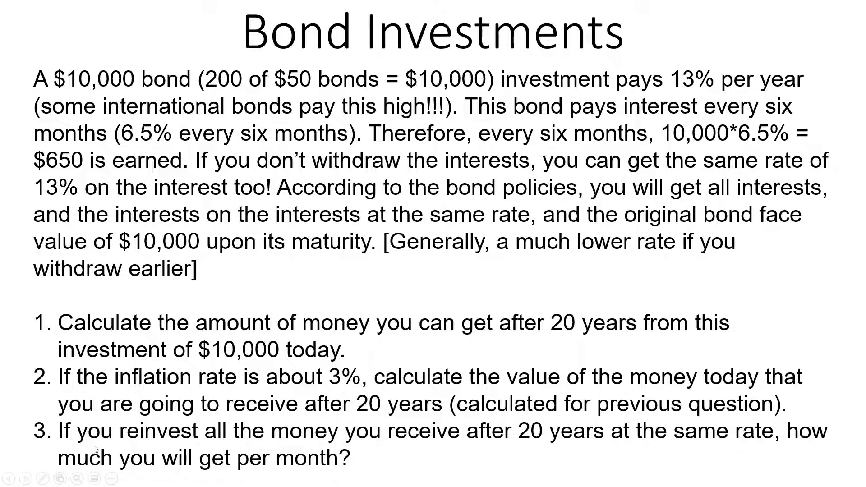
{"action": "key", "text": "alt+Tab"}
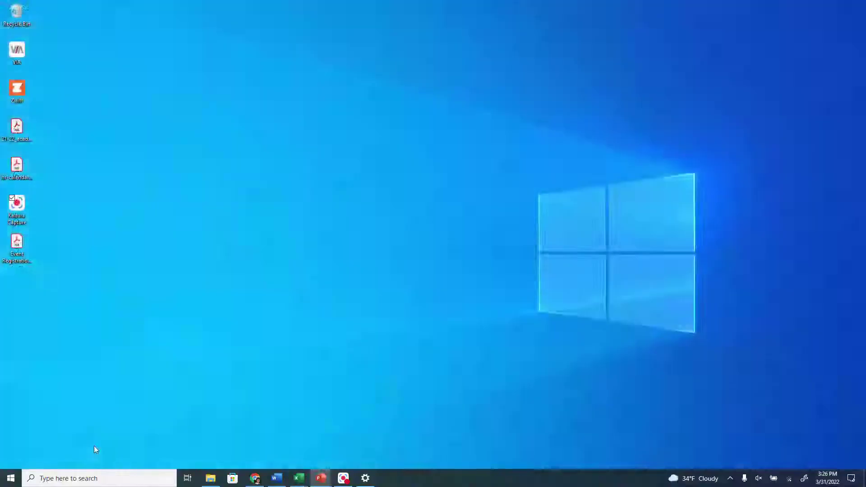
{"action": "left_click", "coordinate": [285, 392]}
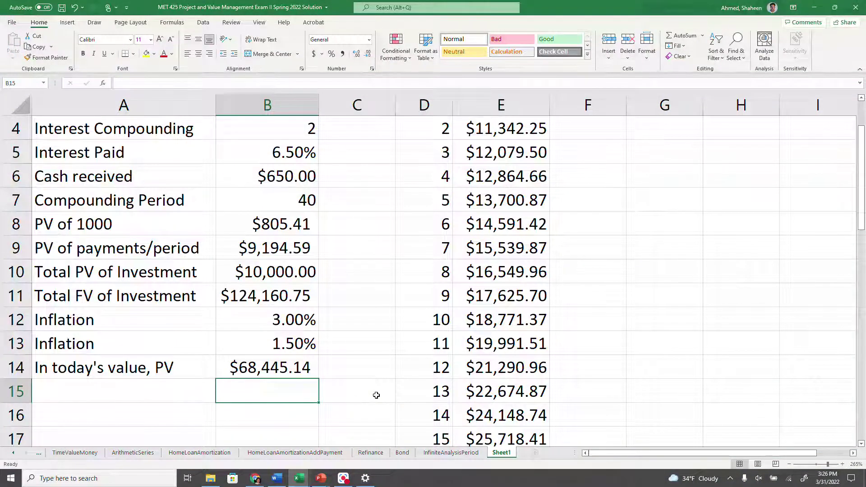
Enter =B14*B3/12 in B15 for a monthly reinvestment income of $741.49.
{"action": "type", "text": "="}
{"action": "left_click", "coordinate": [258, 368]}
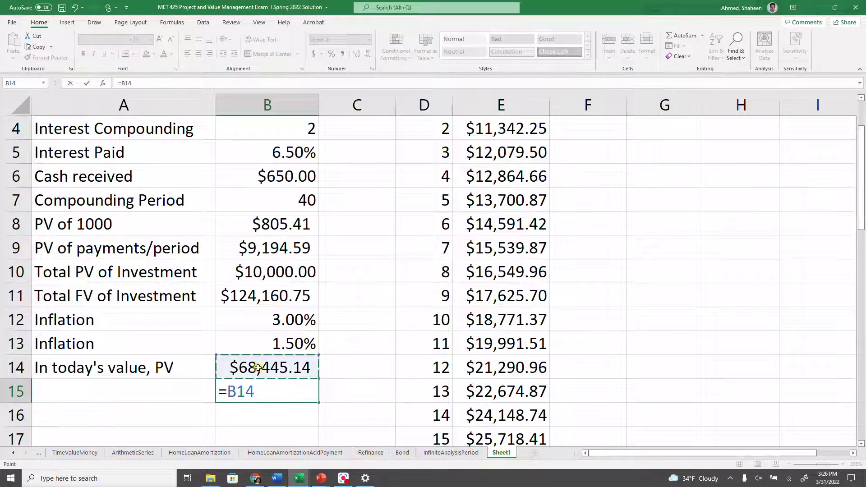
{"action": "type", "text": "*"}
{"action": "scroll", "coordinate": [283, 263], "scroll_direction": "up", "scroll_amount": 1}
{"action": "scroll", "coordinate": [283, 263], "scroll_direction": "up", "scroll_amount": 1}
{"action": "left_click", "coordinate": [292, 178]}
{"action": "type", "text": "/12"}
{"action": "key", "text": "Return"}
Check the B15 formula and bring the Bond Investments slide show back up.
{"action": "scroll", "coordinate": [293, 181], "scroll_direction": "down", "scroll_amount": 1}
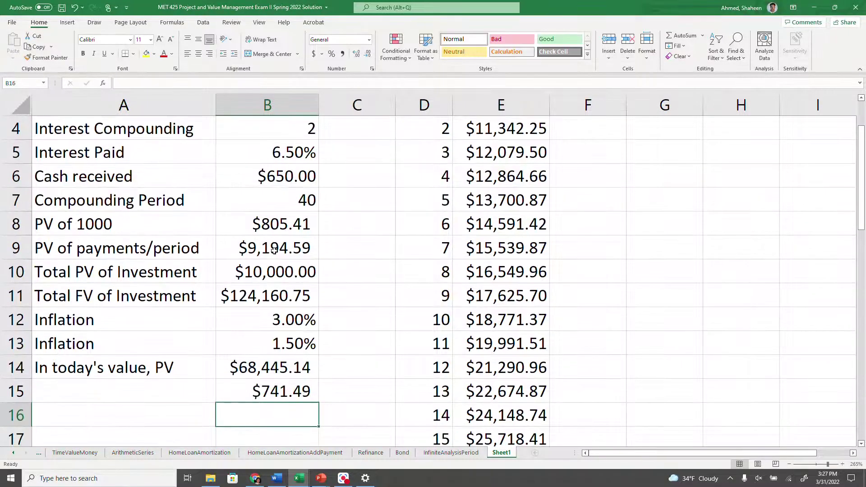
{"action": "left_click", "coordinate": [295, 389]}
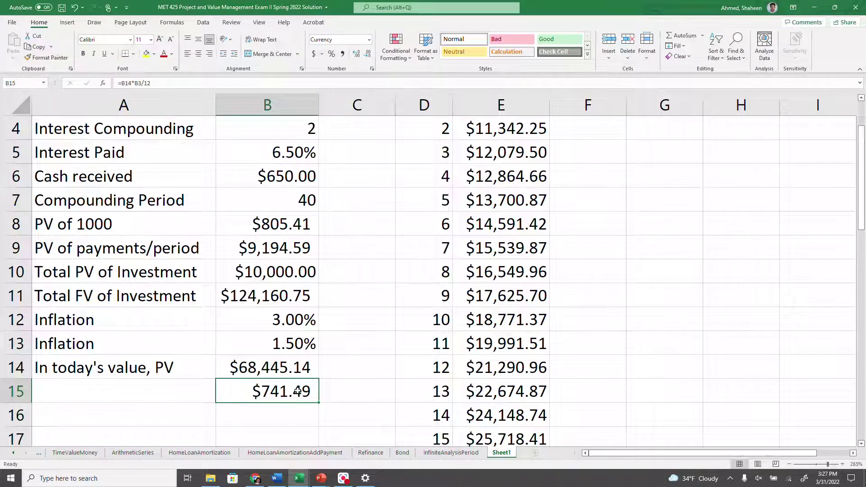
{"action": "scroll", "coordinate": [297, 391], "scroll_direction": "up", "scroll_amount": 1}
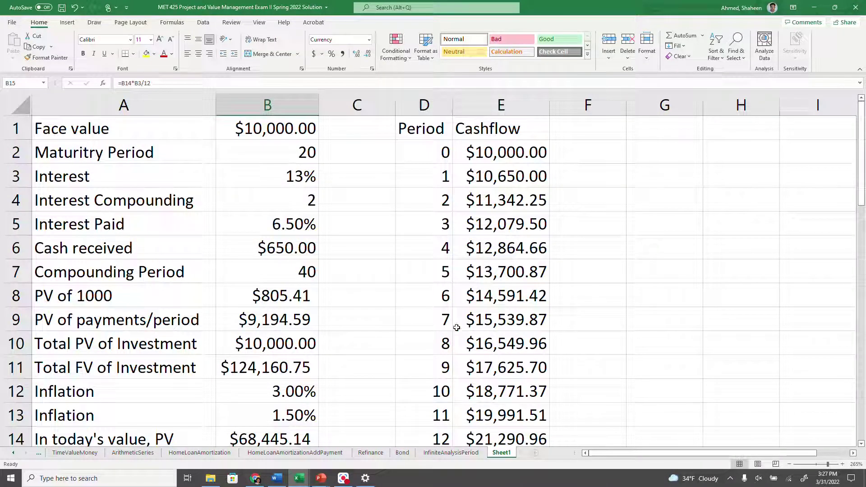
{"action": "mouse_move", "coordinate": [320, 481]}
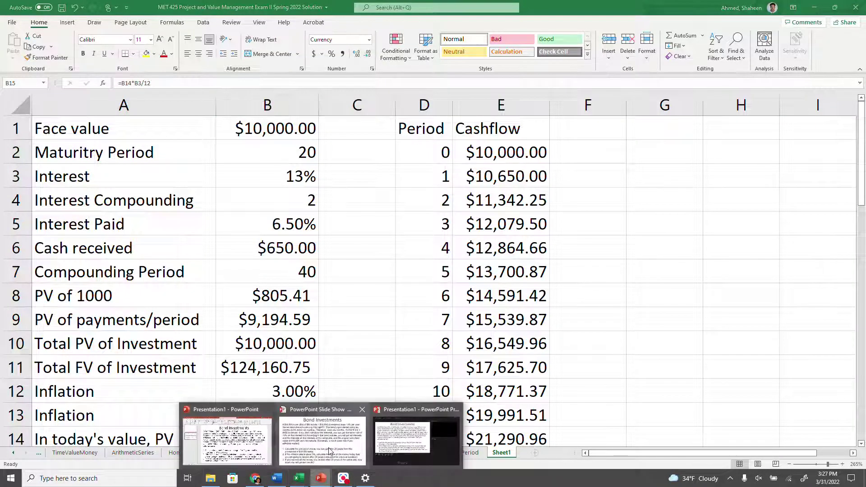
{"action": "left_click", "coordinate": [334, 433]}
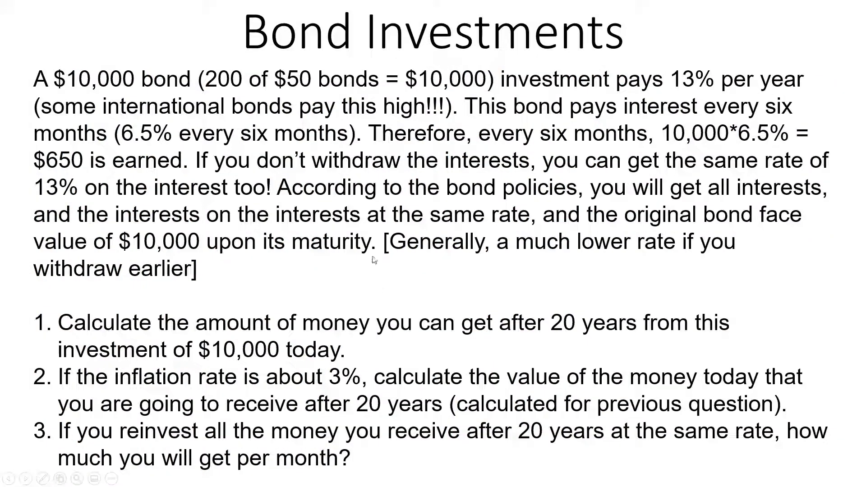